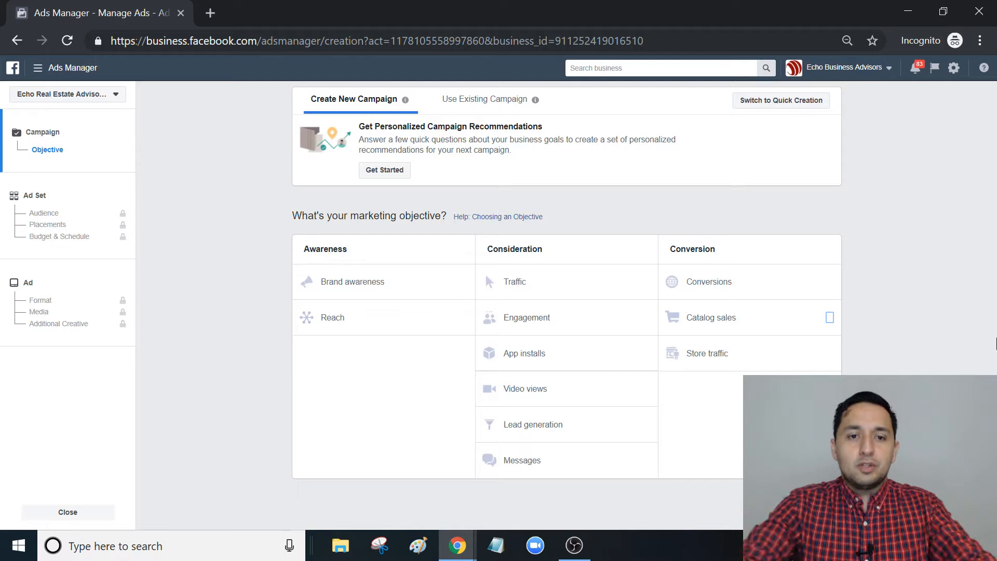
Choose Traffic as the marketing objective for the new campaign.
{"action": "left_click", "coordinate": [515, 286]}
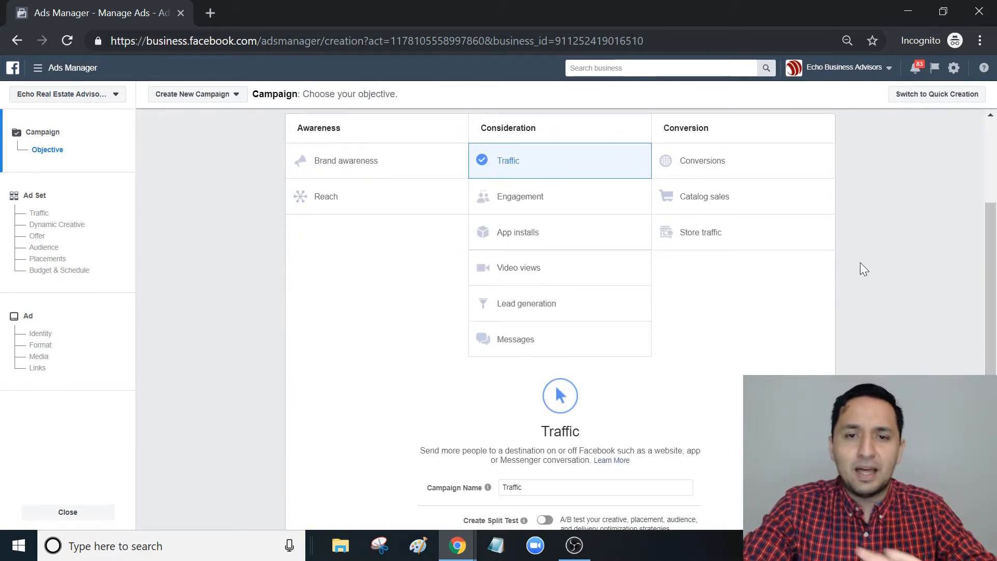
{"action": "mouse_move", "coordinate": [992, 334]}
{"action": "left_mouse_down"}
{"action": "mouse_move", "coordinate": [994, 286]}
{"action": "mouse_move", "coordinate": [996, 324]}
{"action": "left_mouse_up"}
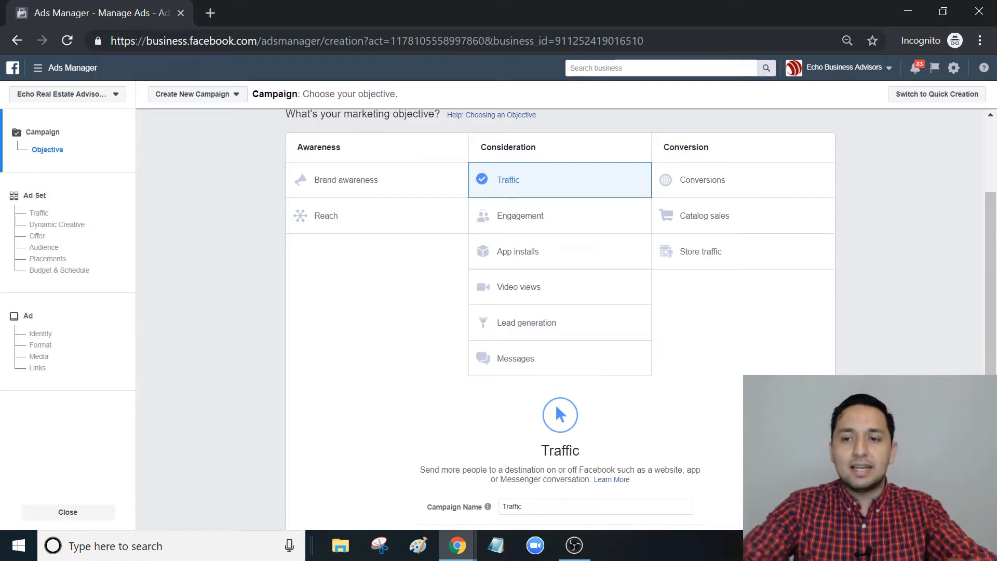
{"action": "scroll", "coordinate": [560, 312], "scroll_direction": "down", "scroll_amount": 3}
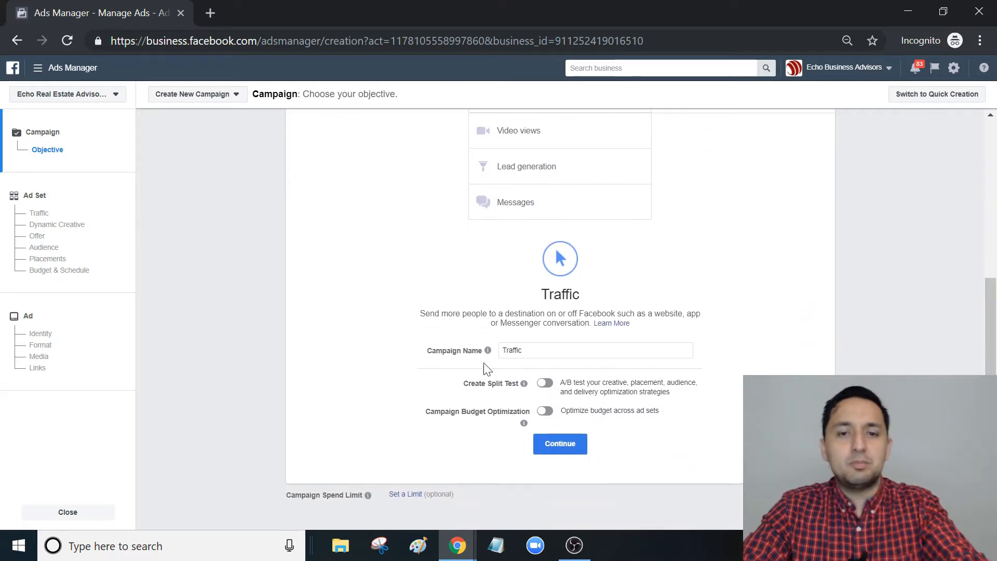
Name the campaign "TRAF - Insta 24-39 - Zillow Int - EREA Promo".
{"action": "double_click", "coordinate": [512, 350]}
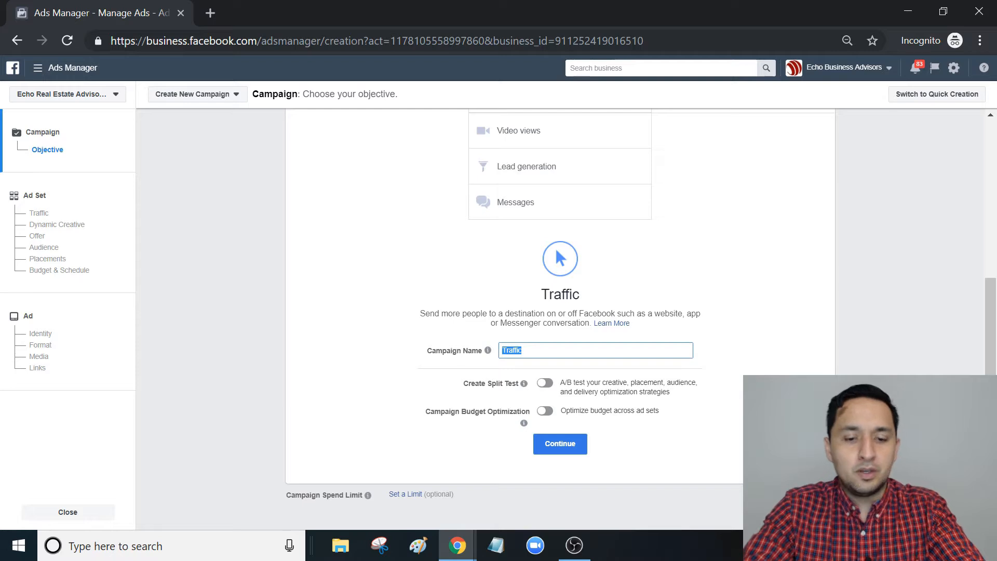
{"action": "type", "text": "TRAF"}
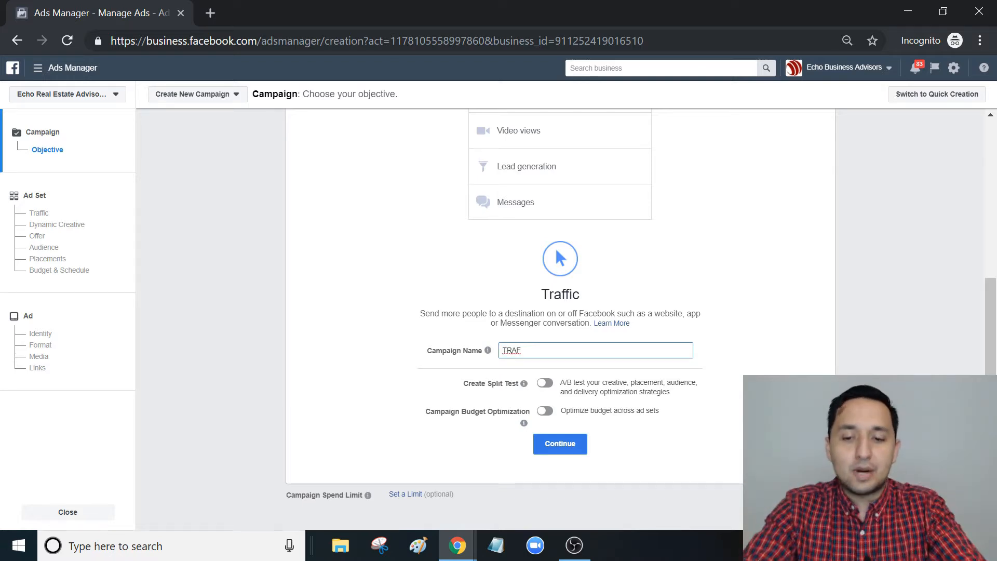
{"action": "type", "text": "-"}
{"action": "key", "text": "BackSpace"}
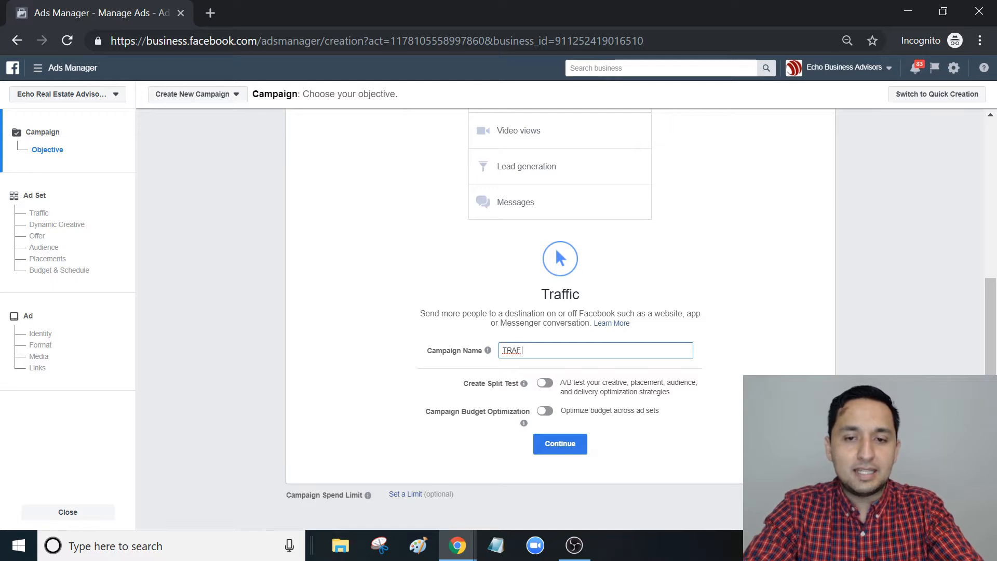
{"action": "type", "text": "="}
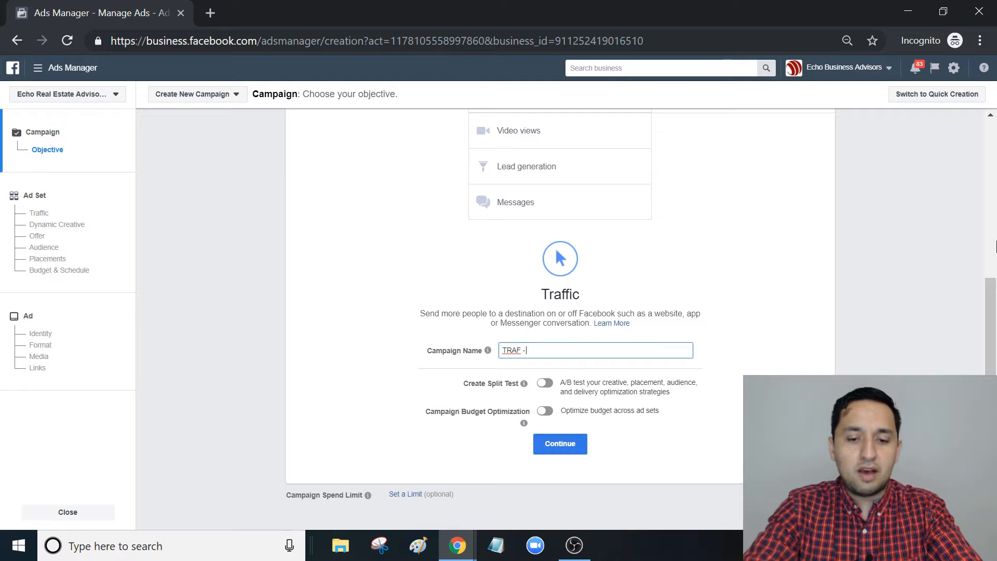
{"action": "key", "text": "BackSpace"}
{"action": "key", "text": "BackSpace"}
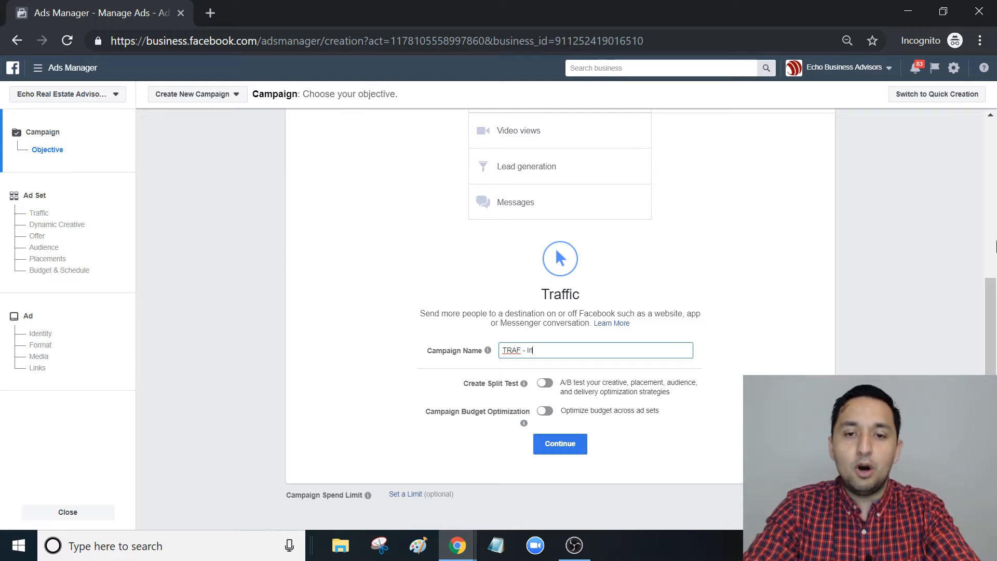
{"action": "type", "text": "sta"}
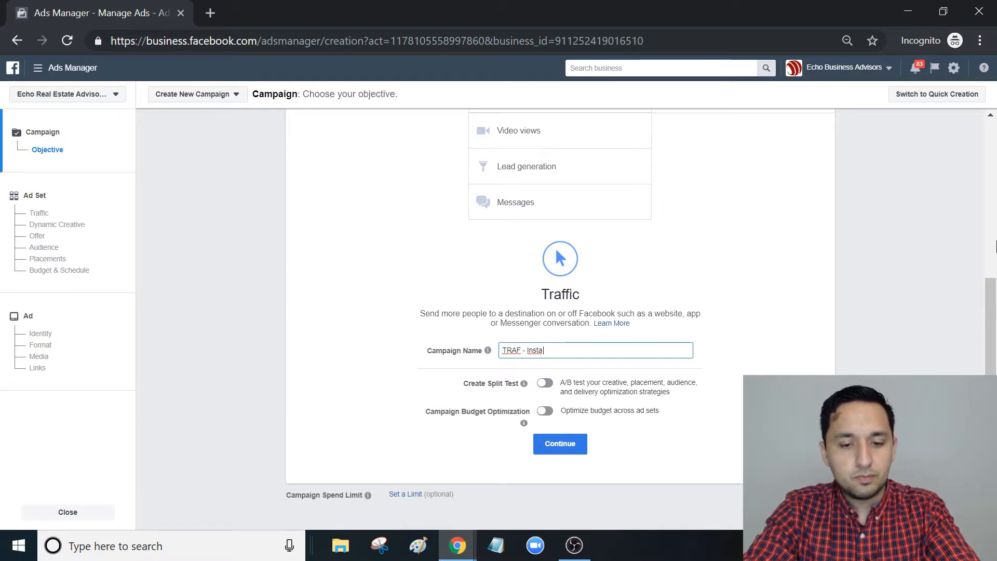
{"action": "key", "text": "BackSpace"}
{"action": "key", "text": "BackSpace"}
{"action": "key", "text": "BackSpace"}
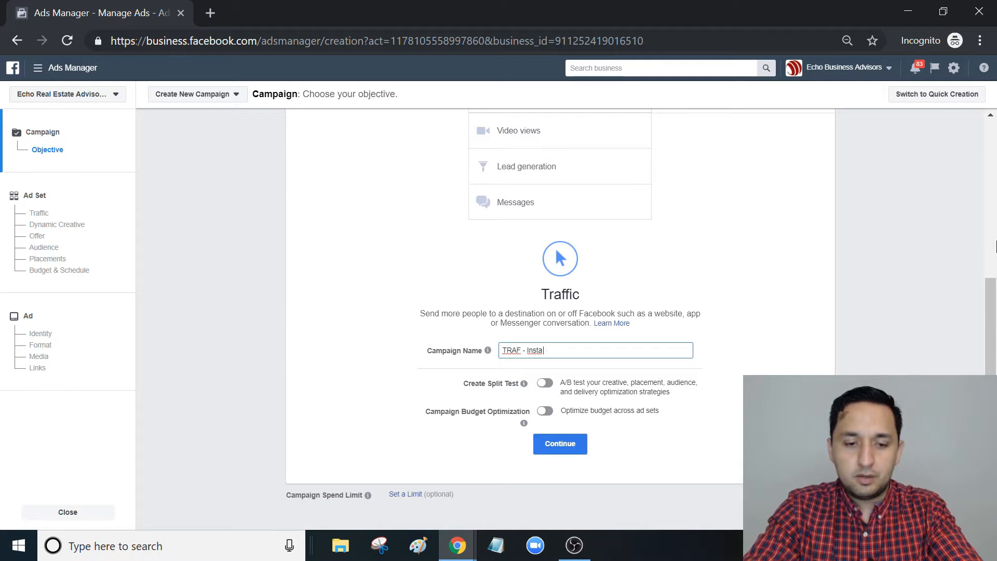
{"action": "type", "text": "24"}
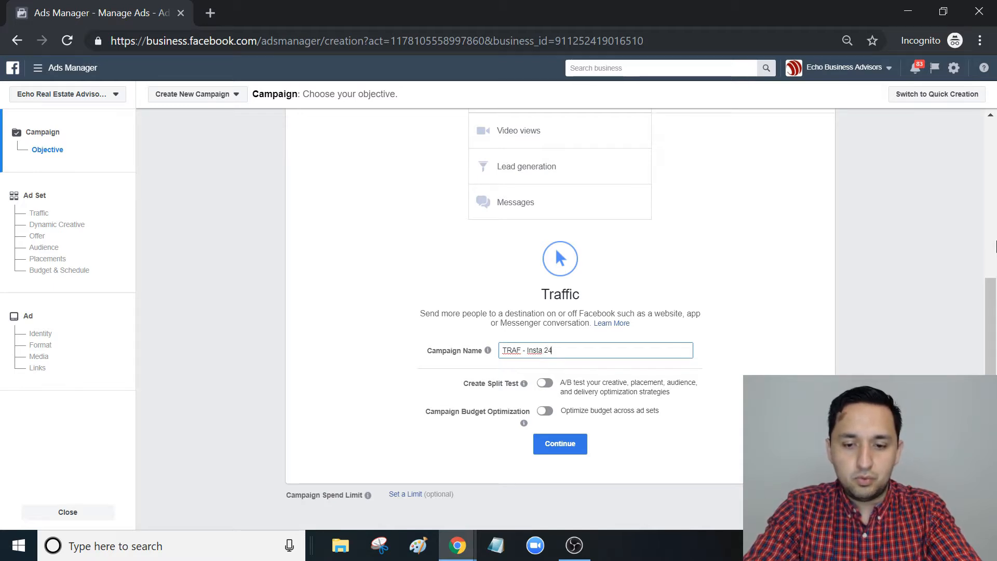
{"action": "type", "text": "-305"}
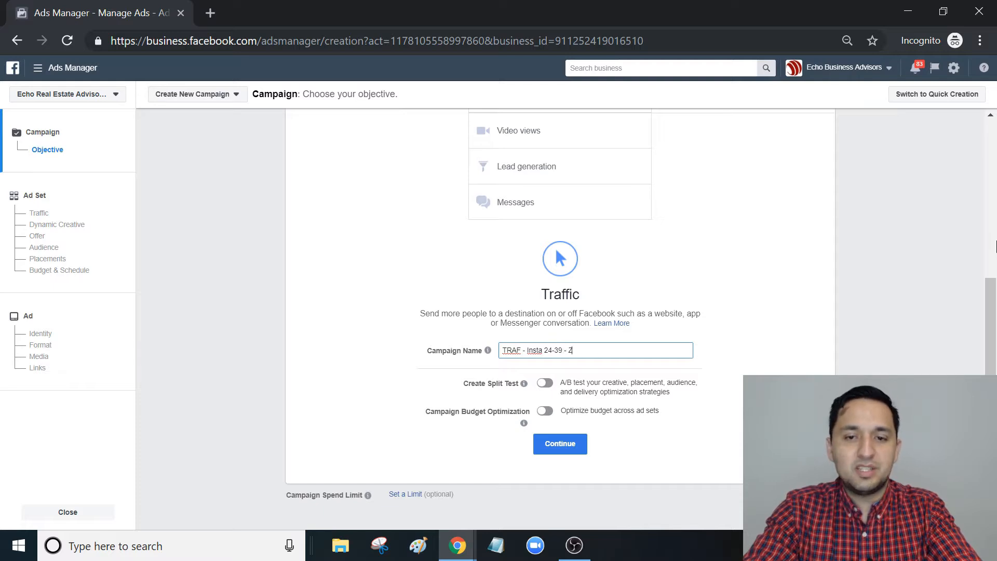
{"action": "type", "text": " - Zillow"}
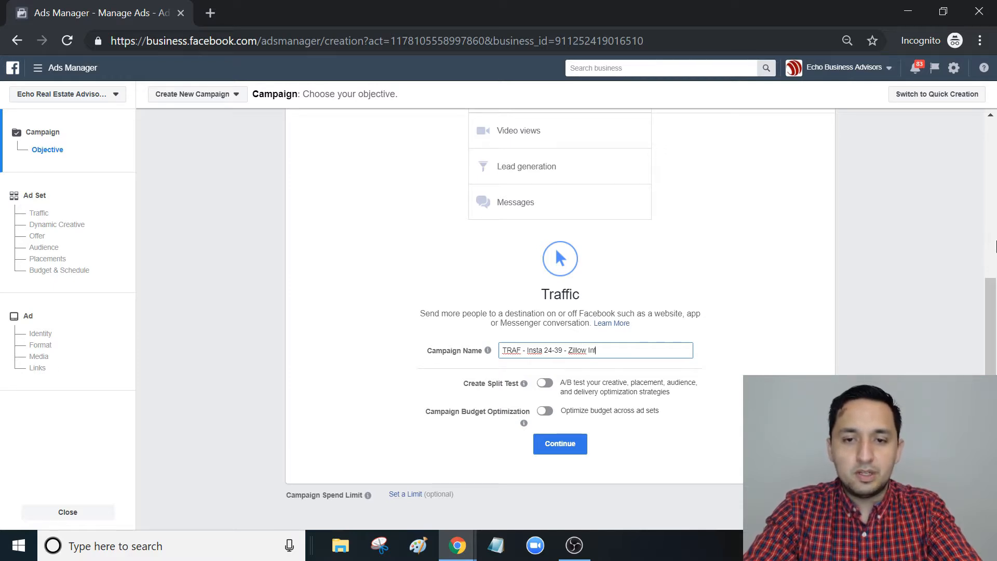
{"action": "type", "text": "Int-"}
{"action": "key", "text": "BackSpace"}
{"action": "type", "text": "-"}
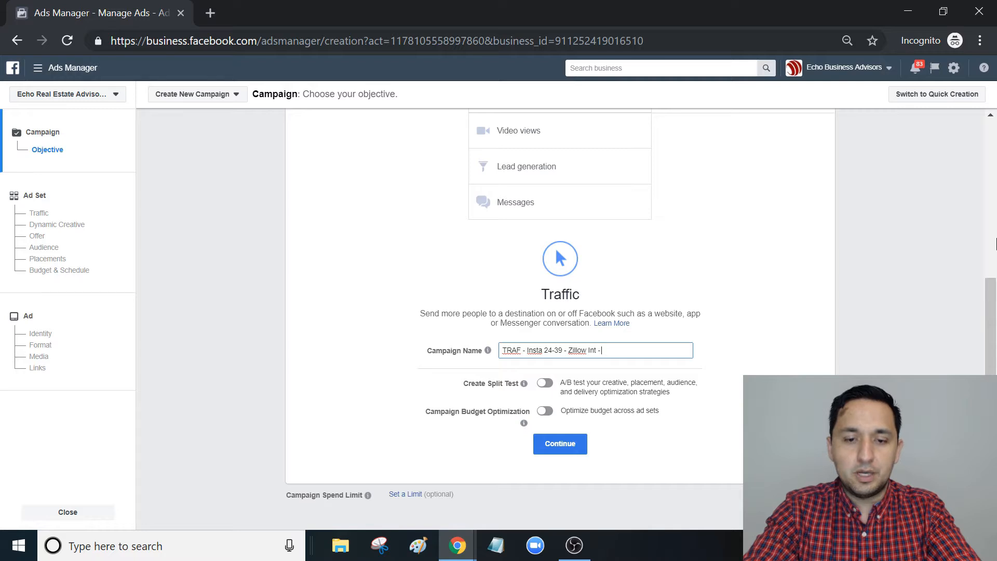
{"action": "type", "text": " EREA P"}
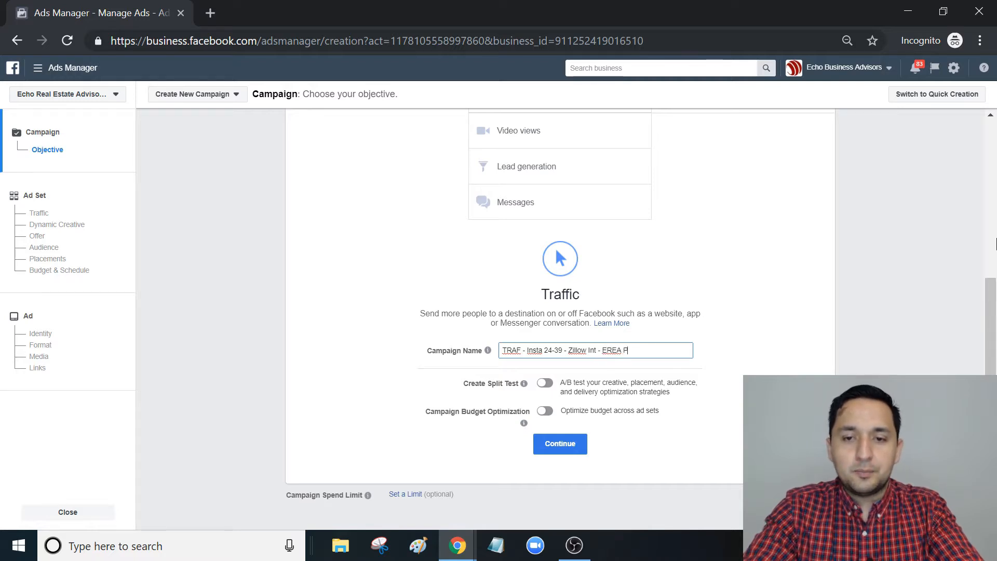
{"action": "key", "text": "BackSpace"}
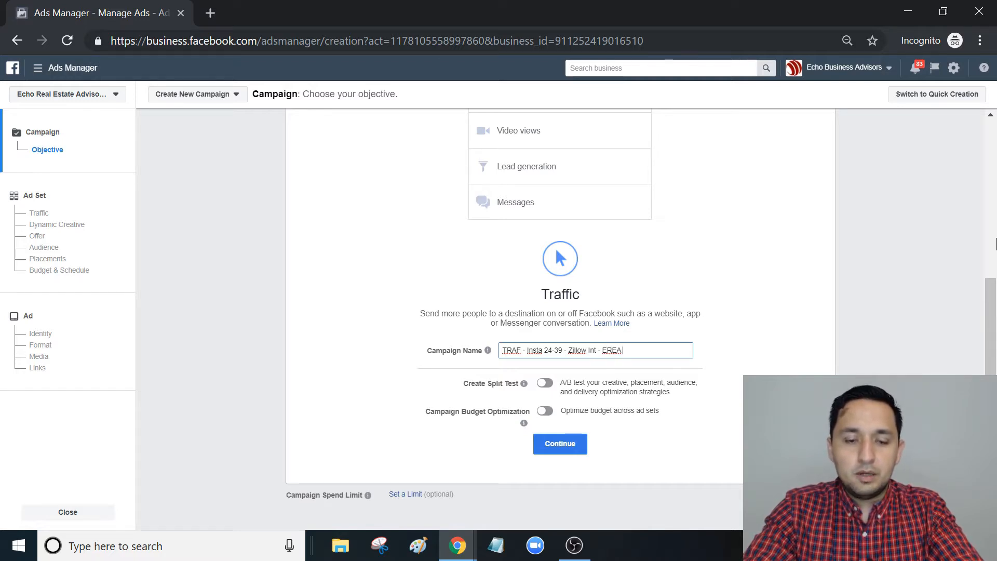
{"action": "type", "text": "Promo"}
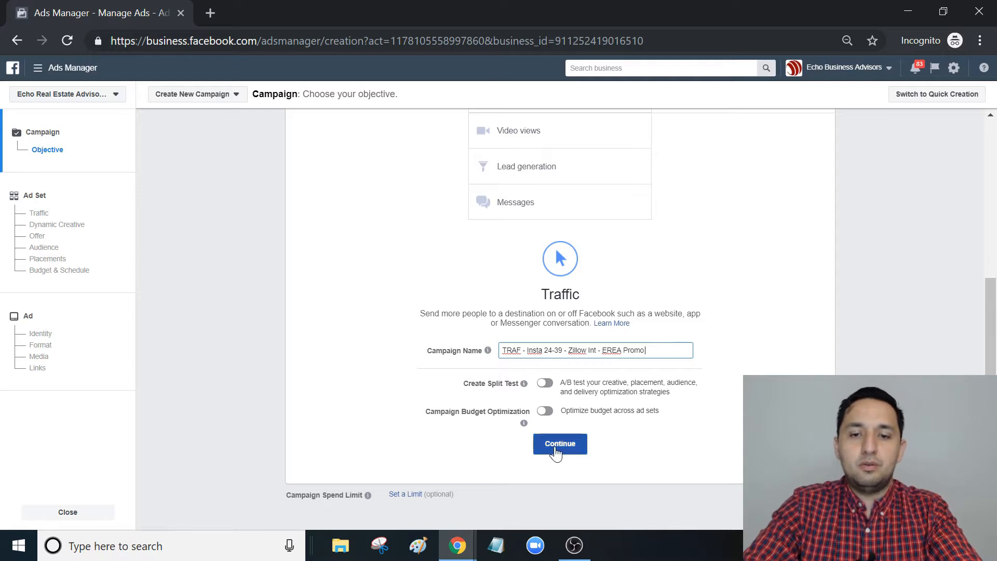
{"action": "left_click", "coordinate": [489, 353]}
{"action": "left_click", "coordinate": [736, 305]}
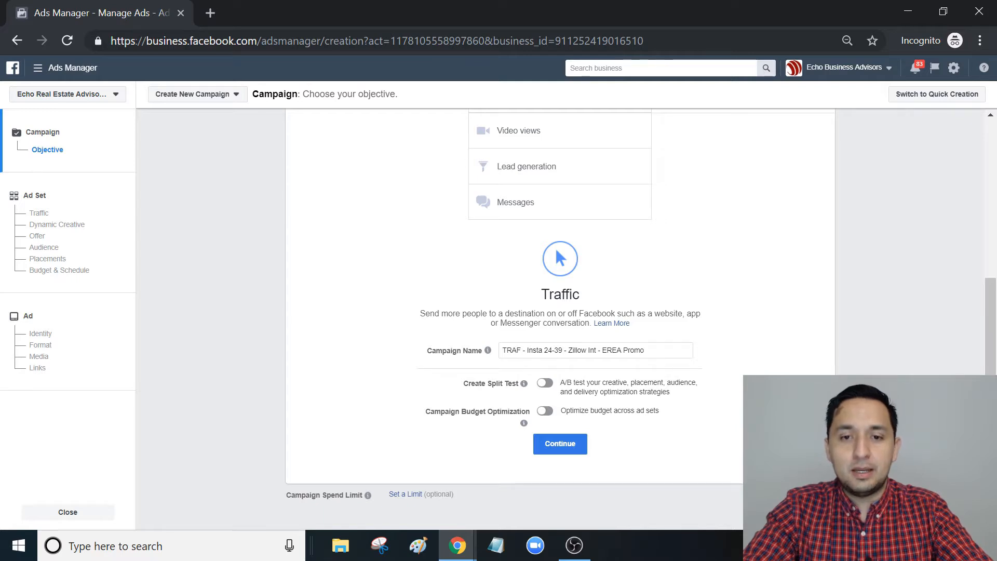
{"action": "left_click_drag", "start_coordinate": [527, 350], "coordinate": [595, 351]}
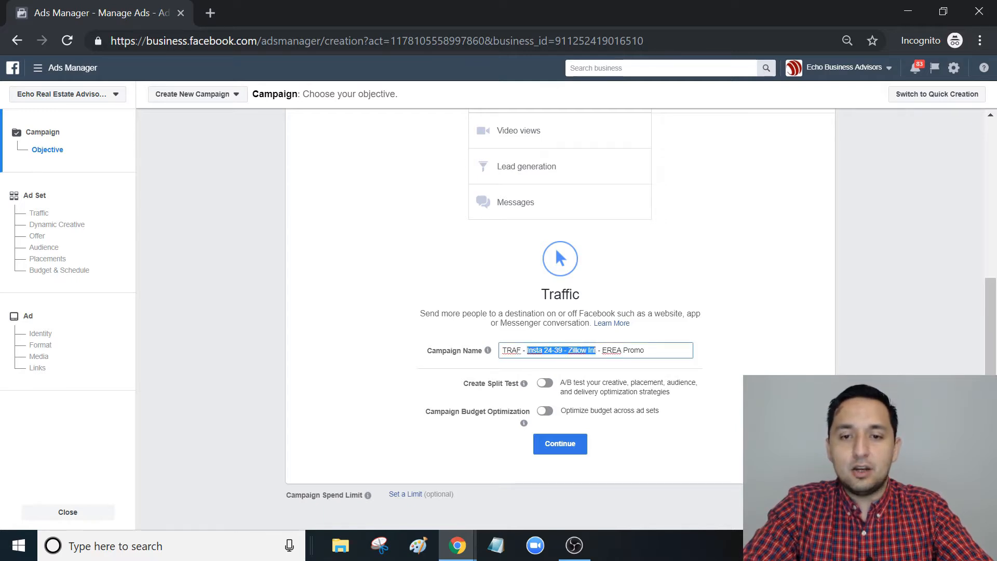
{"action": "left_click", "coordinate": [602, 351]}
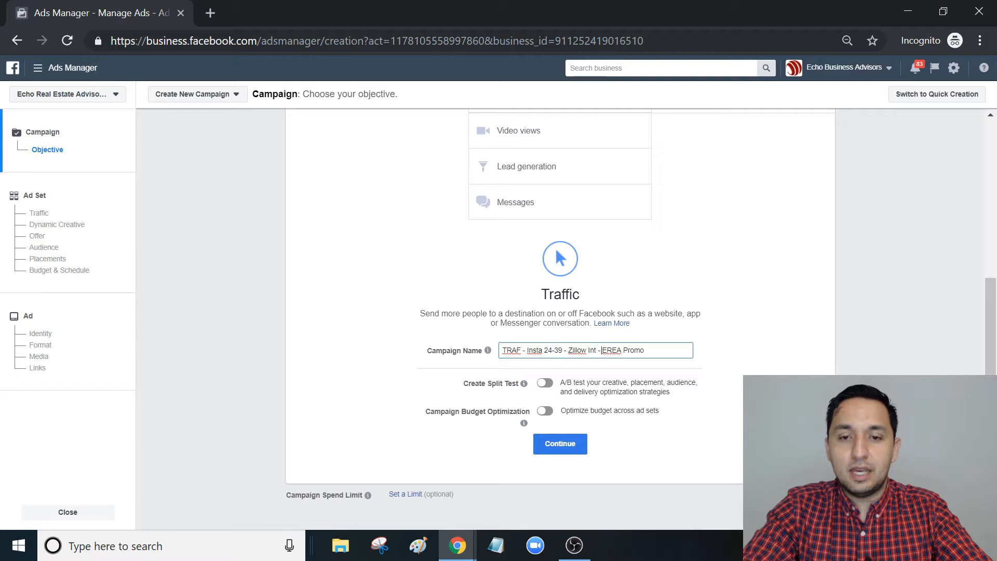
{"action": "triple_click", "coordinate": [536, 351]}
{"action": "left_click", "coordinate": [535, 350]}
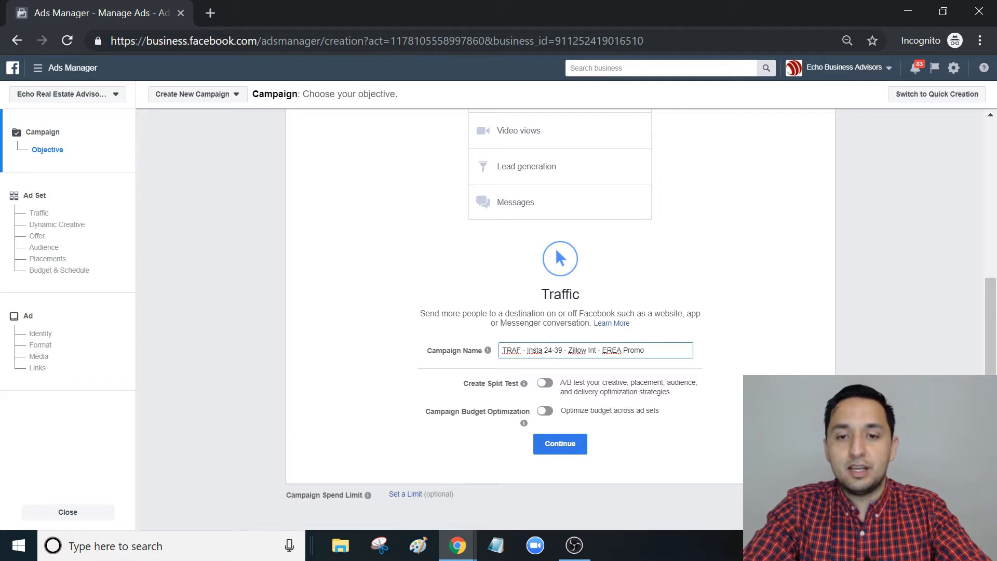
{"action": "left_click_drag", "start_coordinate": [602, 351], "coordinate": [645, 350]}
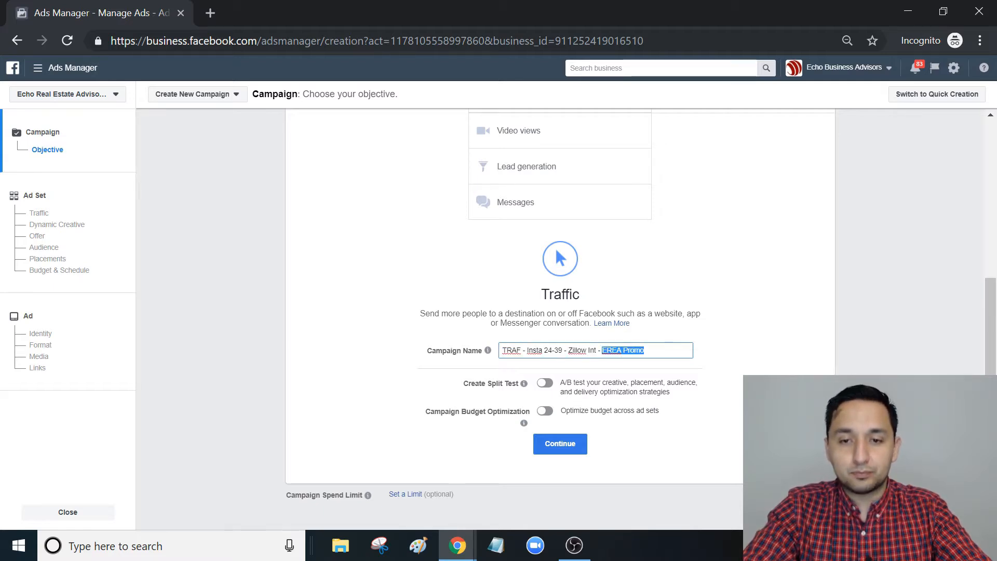
Copy the full campaign name, continue to the ad set and reuse it as the ad set name.
{"action": "triple_click", "coordinate": [634, 351]}
{"action": "key", "text": "ctrl+c"}
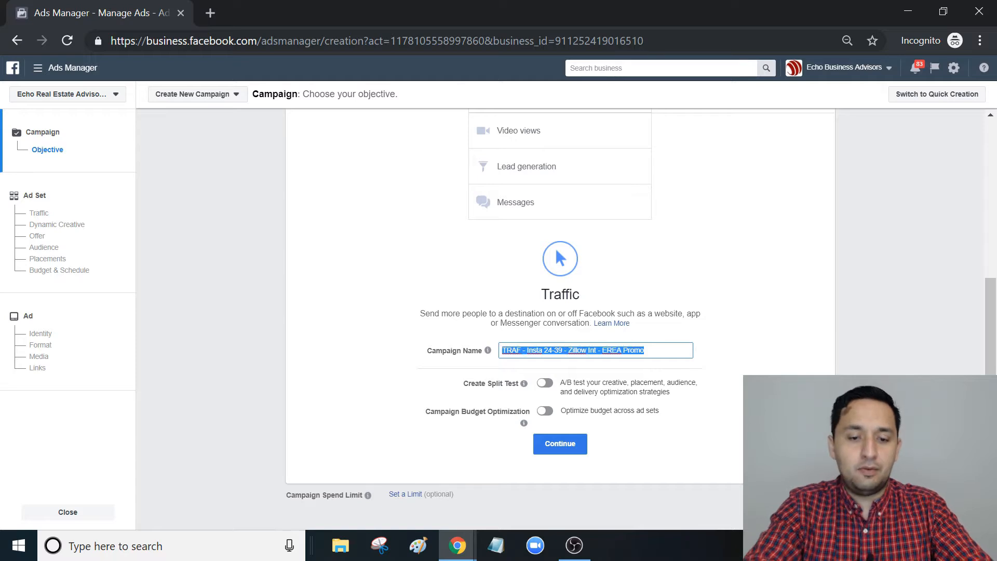
{"action": "left_click", "coordinate": [566, 451]}
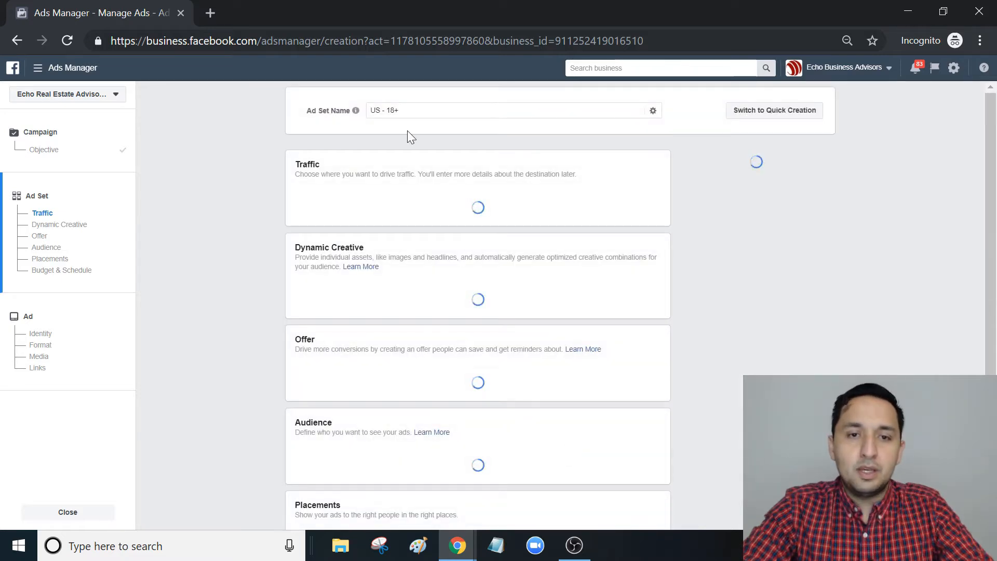
{"action": "triple_click", "coordinate": [399, 110]}
{"action": "key", "text": "ctrl+v"}
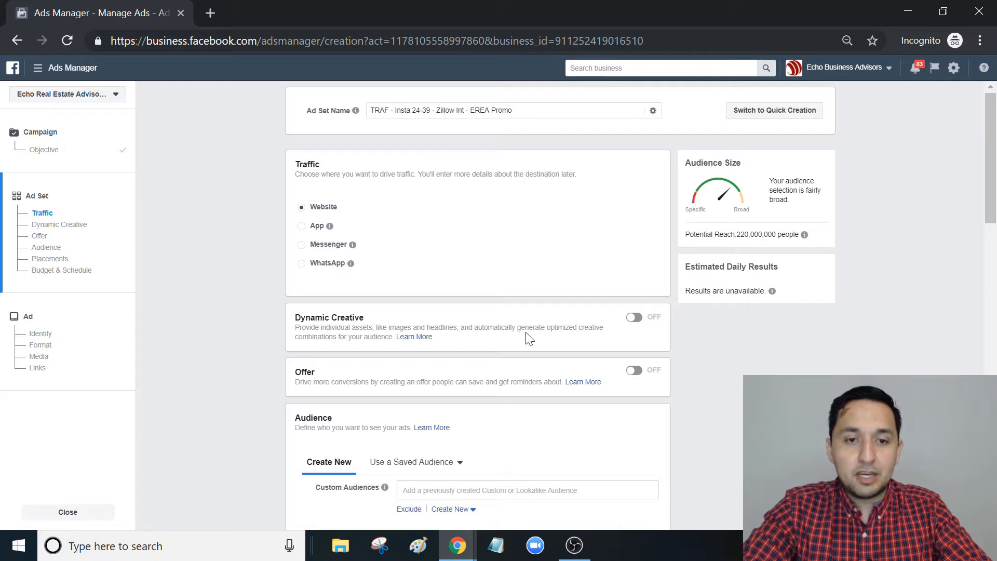
Set the audience location to Dallas, Texas, and extend its radius to 50 miles.
{"action": "left_click_drag", "start_coordinate": [996, 180], "coordinate": [996, 212]}
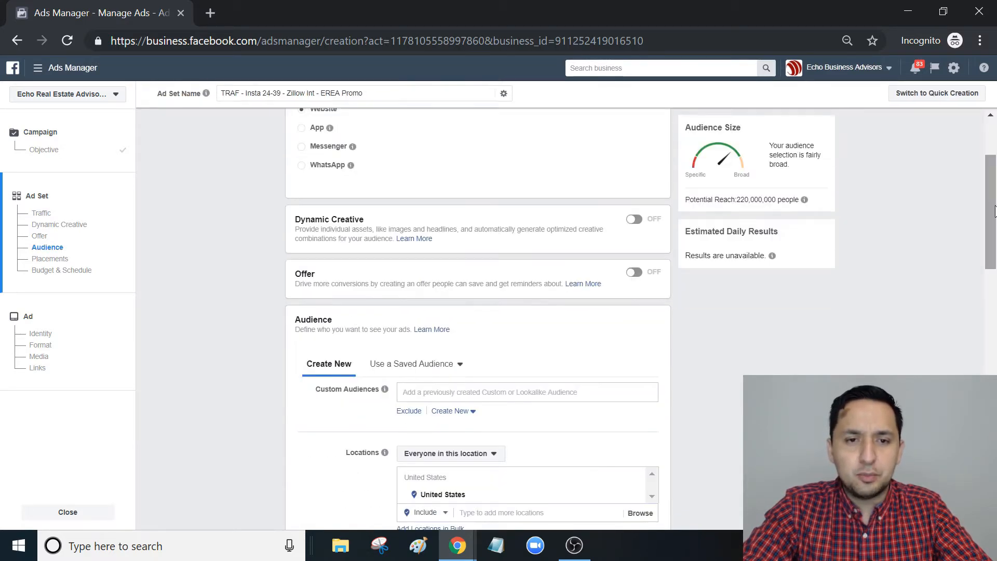
{"action": "left_click", "coordinate": [991, 290]}
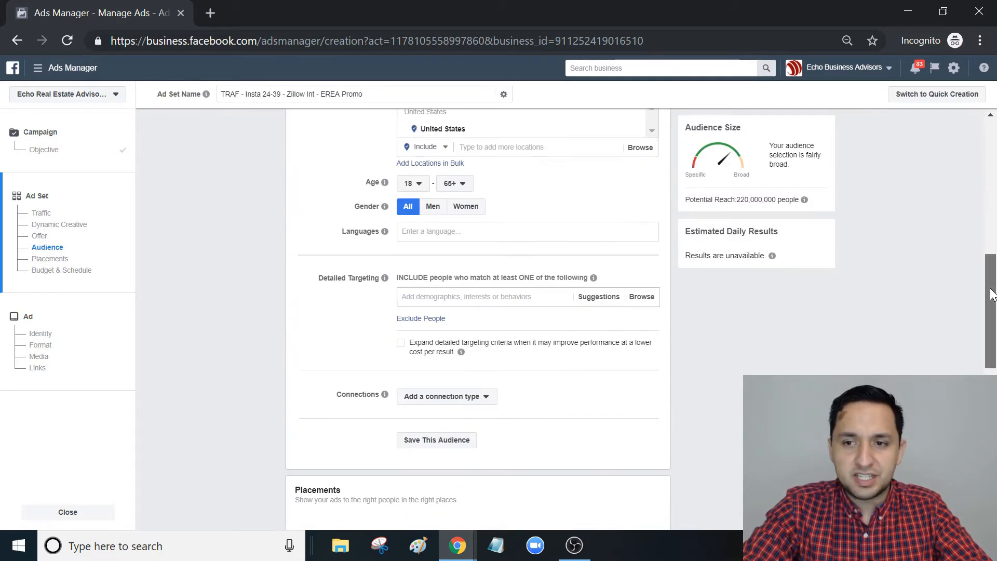
{"action": "scroll", "coordinate": [991, 294], "scroll_direction": "up", "scroll_amount": 4}
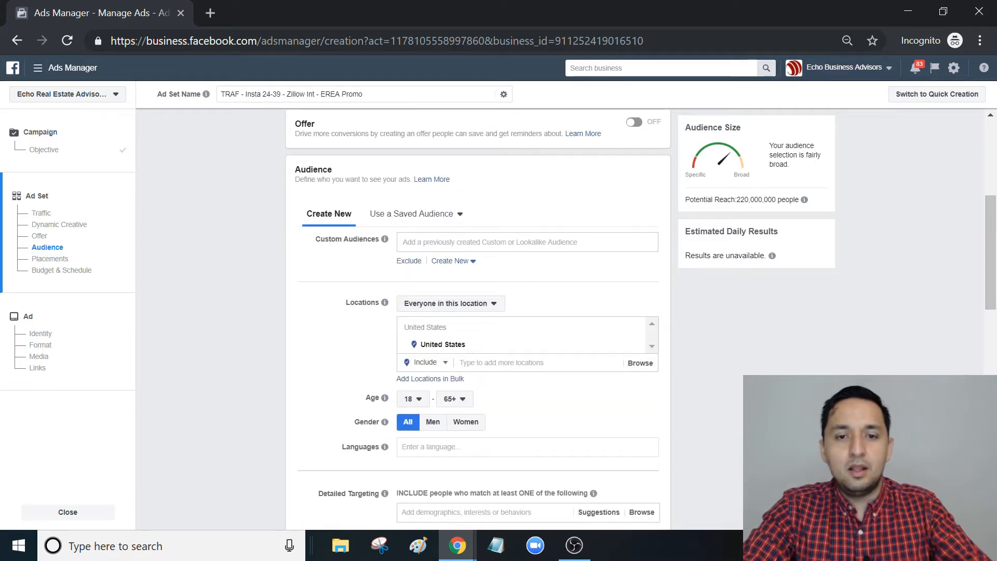
{"action": "left_click", "coordinate": [502, 363]}
{"action": "type", "text": "dallas"}
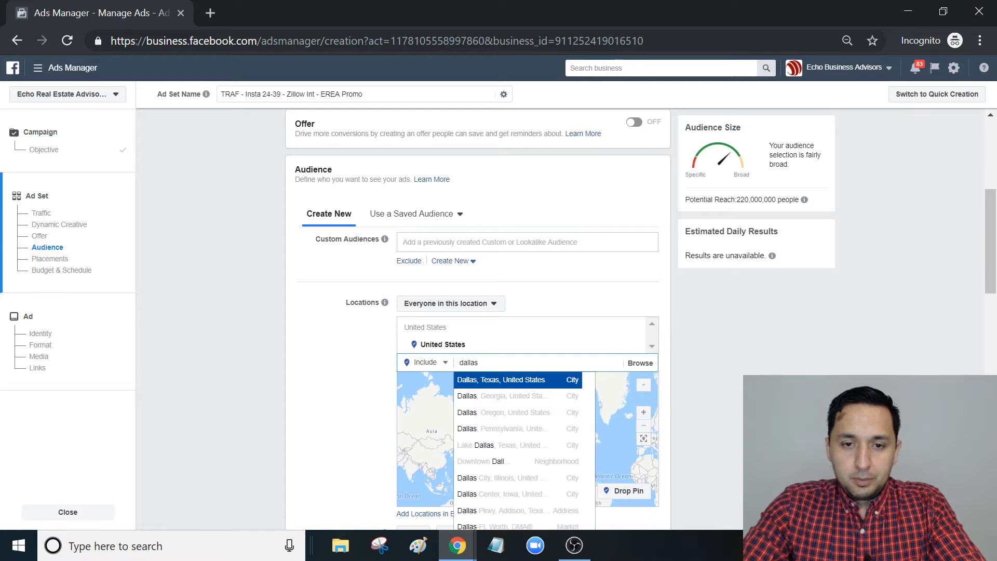
{"action": "left_click", "coordinate": [507, 385]}
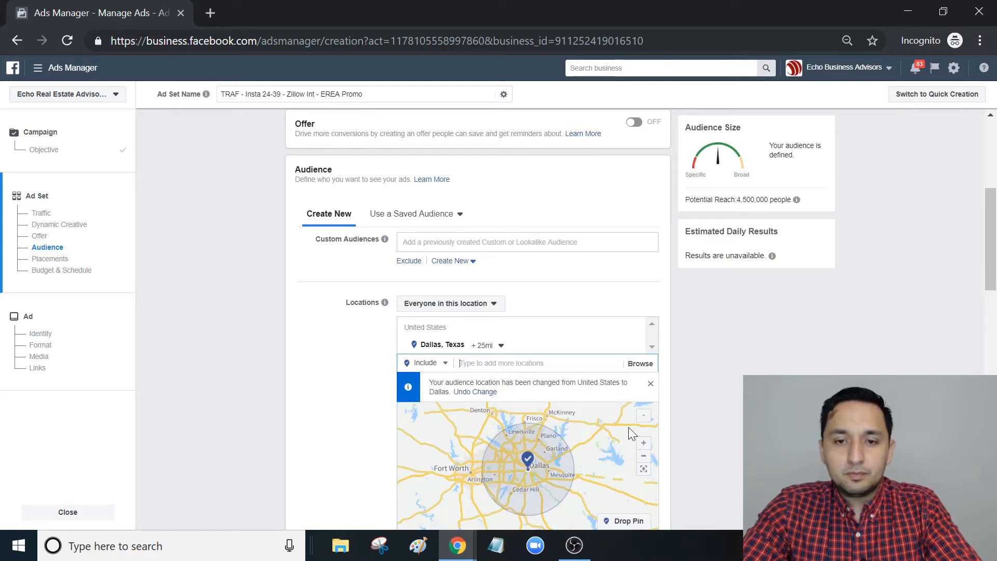
{"action": "left_click", "coordinate": [499, 345]}
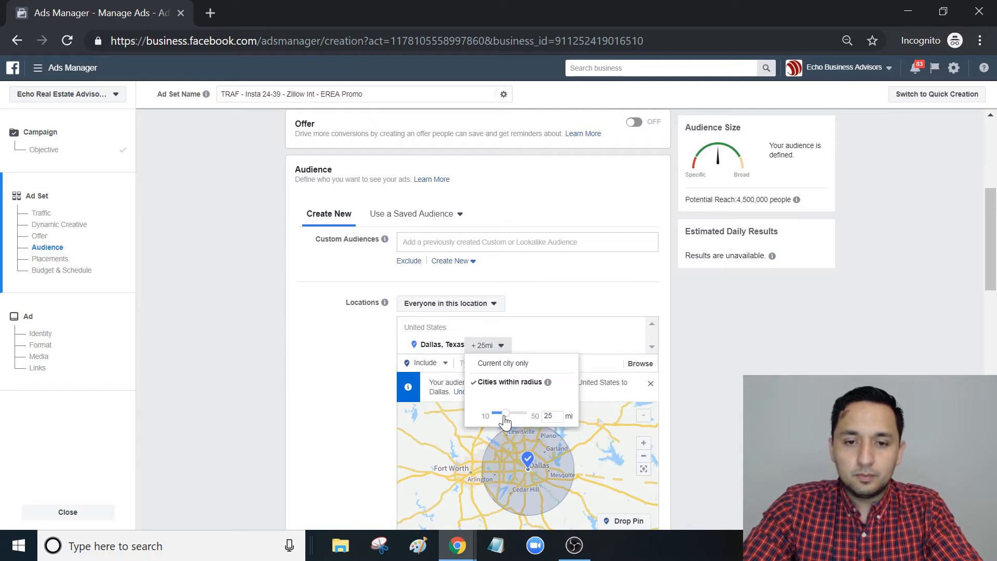
{"action": "left_click_drag", "start_coordinate": [505, 418], "coordinate": [526, 417]}
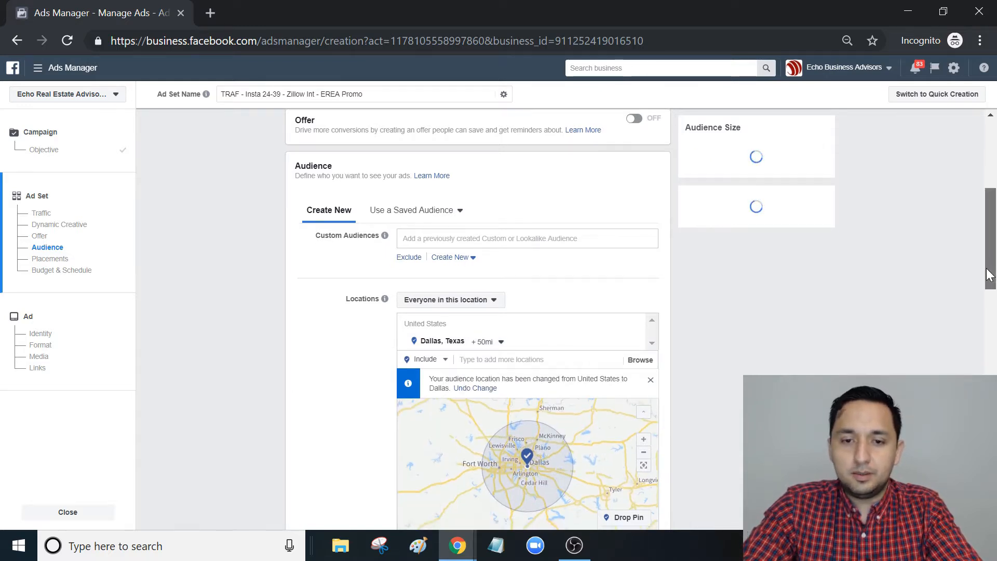
Set the audience age range to 24–39.
{"action": "scroll", "coordinate": [990, 276], "scroll_direction": "down", "scroll_amount": 4}
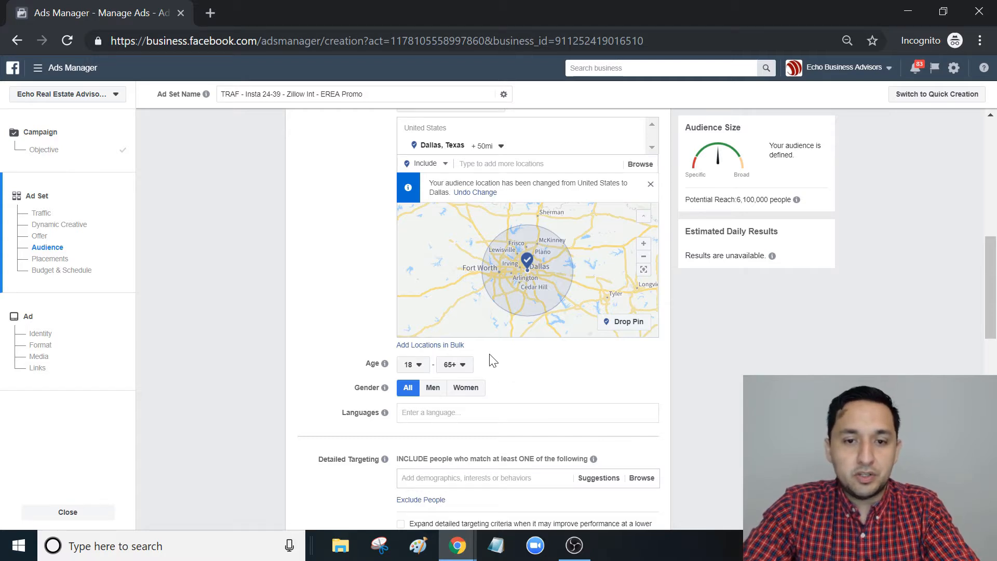
{"action": "left_click", "coordinate": [413, 365]}
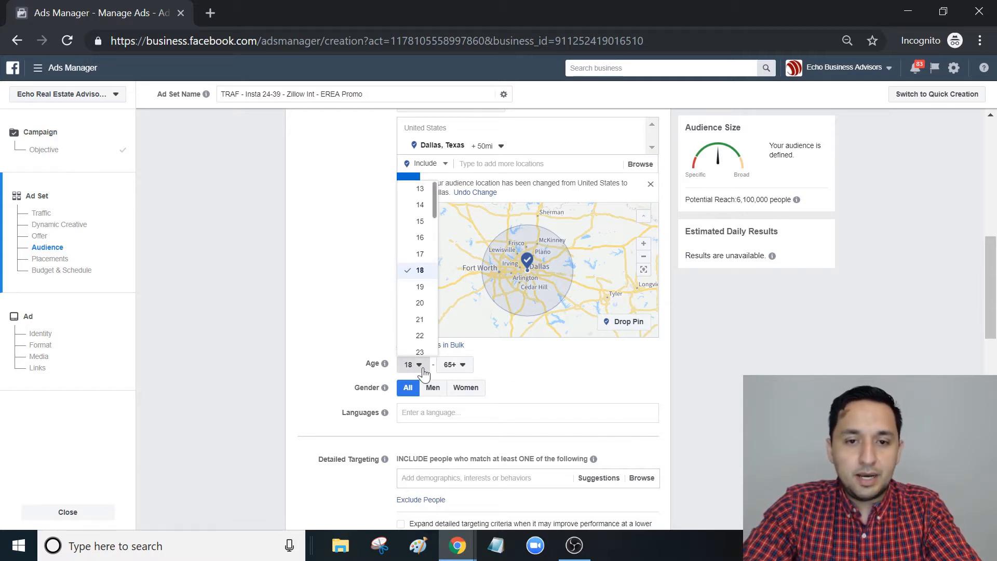
{"action": "scroll", "coordinate": [436, 231], "scroll_direction": "down", "scroll_amount": 2}
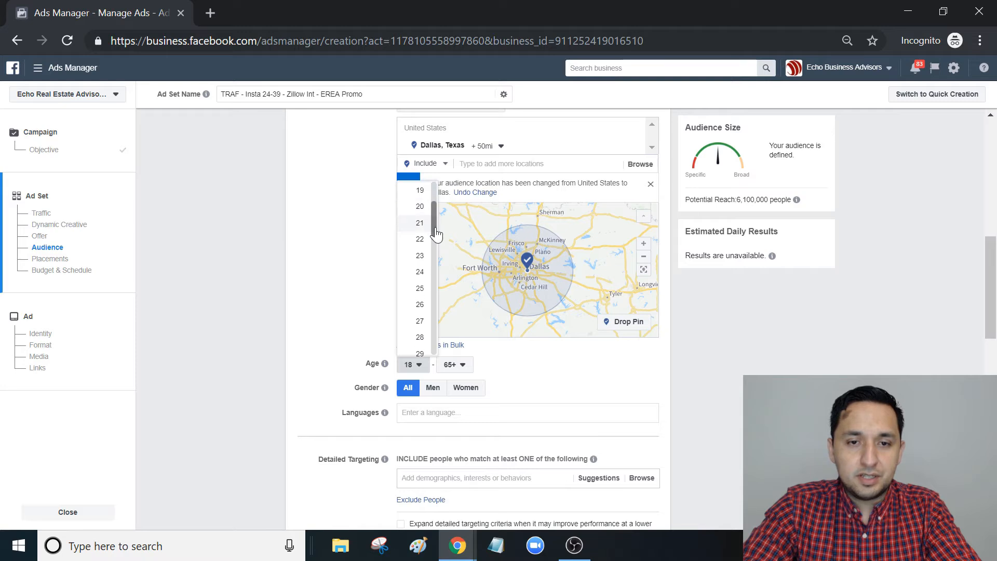
{"action": "left_click", "coordinate": [420, 272]}
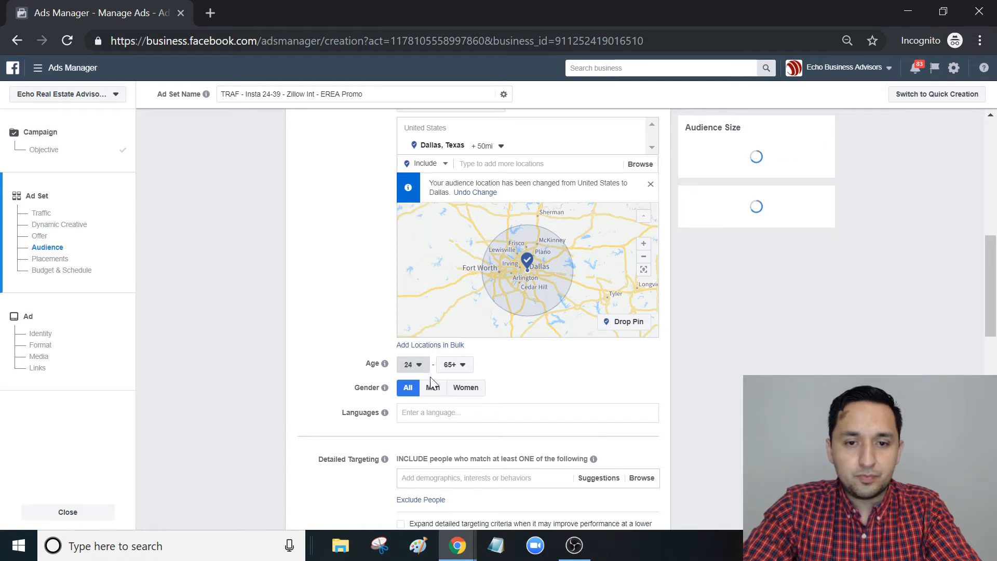
{"action": "left_click", "coordinate": [457, 365]}
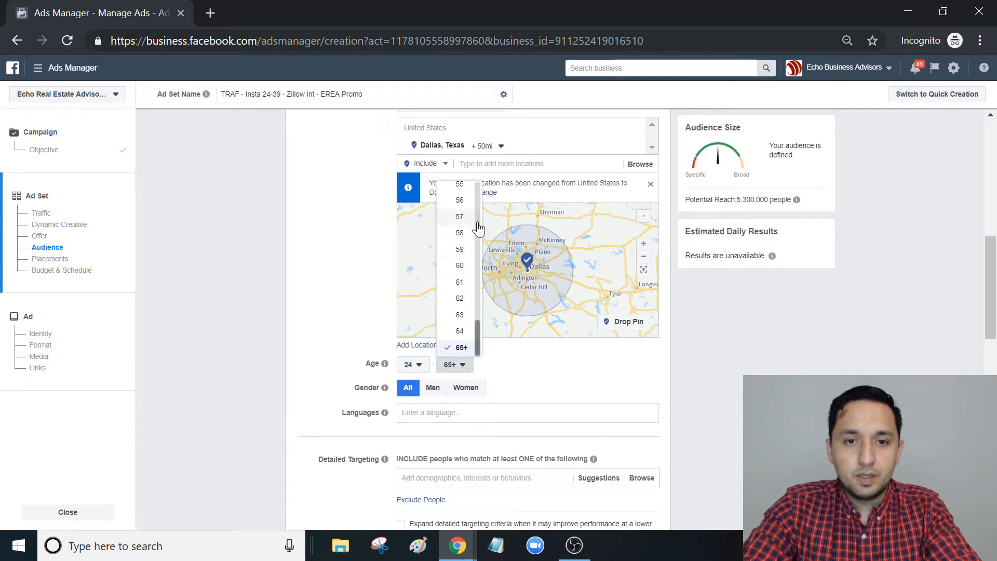
{"action": "scroll", "coordinate": [478, 229], "scroll_direction": "up", "scroll_amount": 7}
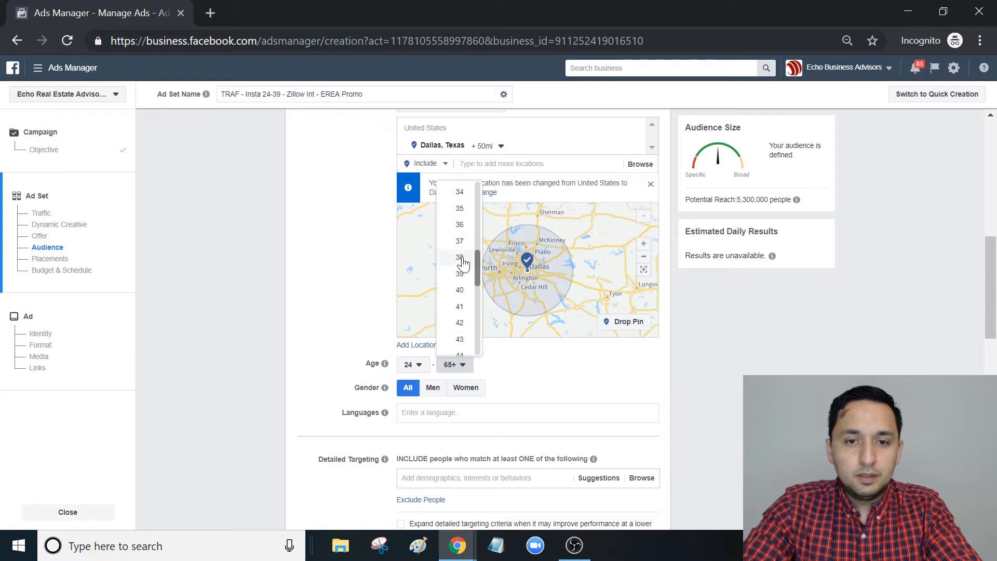
{"action": "left_click", "coordinate": [460, 273]}
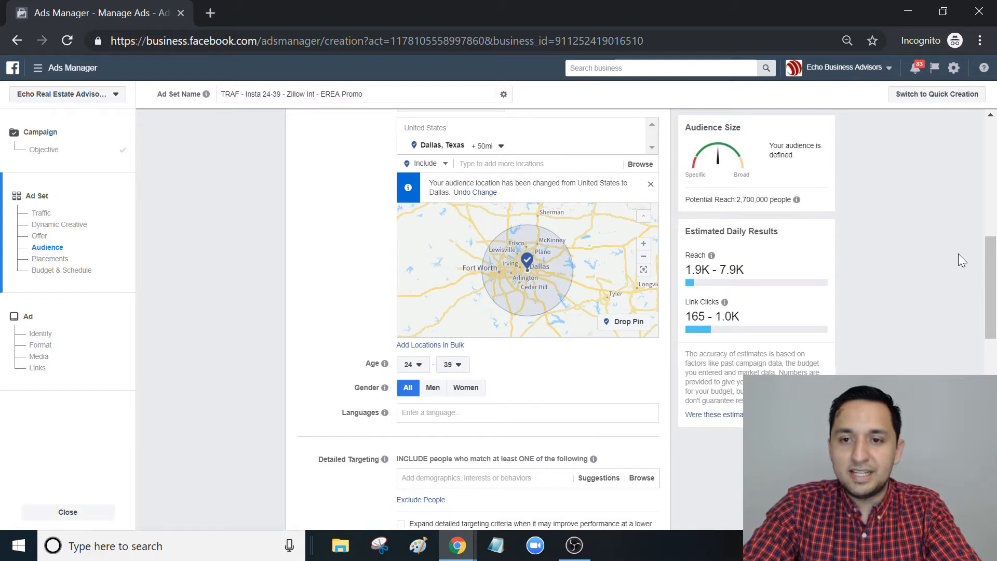
Find "zillow" in Detailed Targeting and include the Zillow entry from Additional Interests.
{"action": "scroll", "coordinate": [962, 260], "scroll_direction": "down", "scroll_amount": 2}
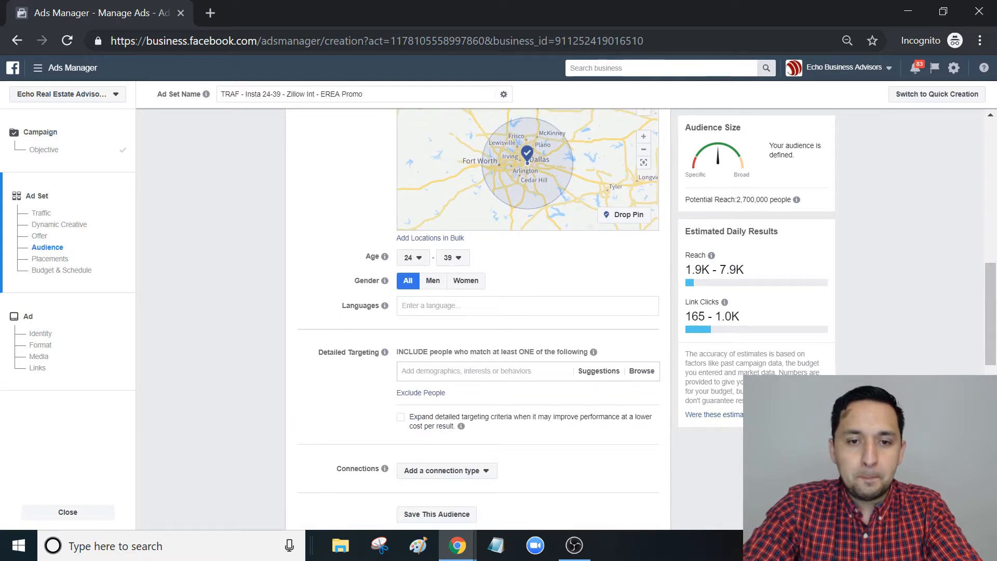
{"action": "type", "text": "zillow"}
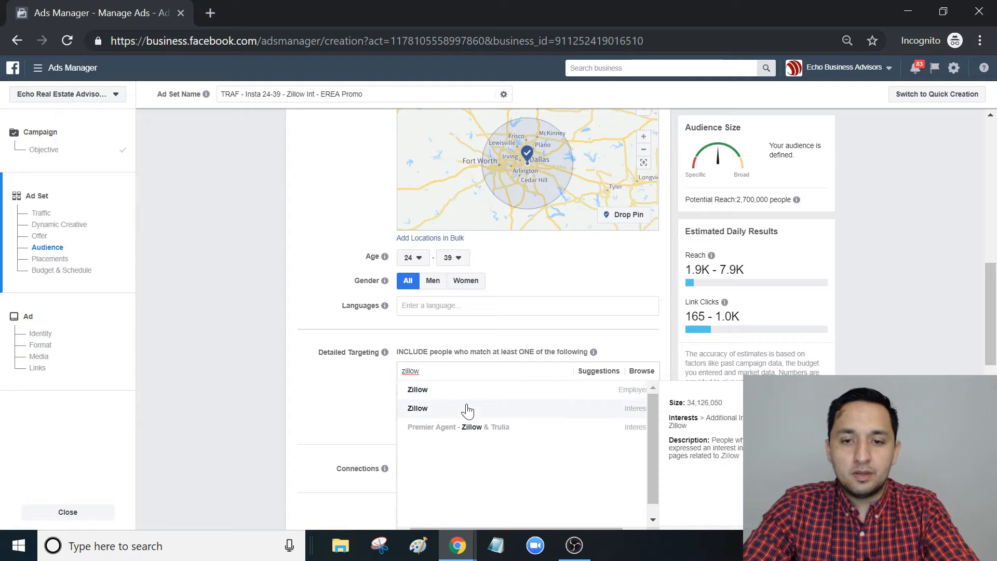
{"action": "left_click", "coordinate": [467, 409]}
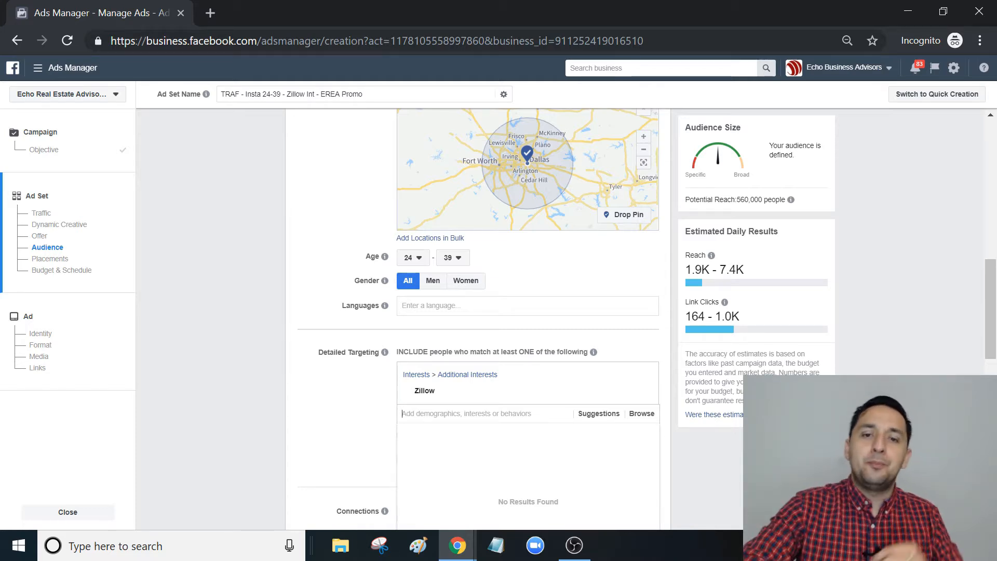
{"action": "left_click", "coordinate": [773, 231]}
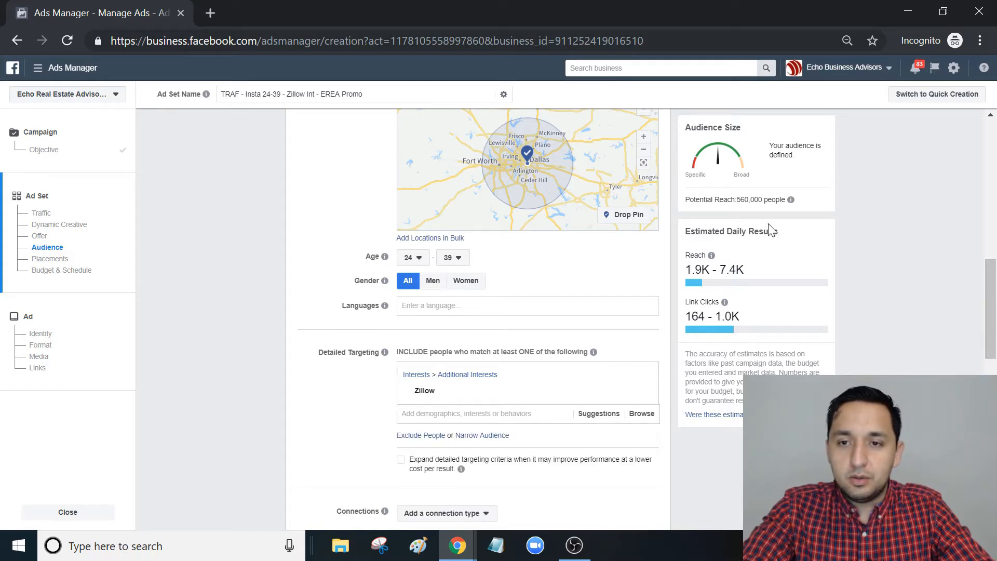
Reduce the radius around the Dallas, Texas location to 10 miles.
{"action": "scroll", "coordinate": [996, 292], "scroll_direction": "up", "scroll_amount": 3}
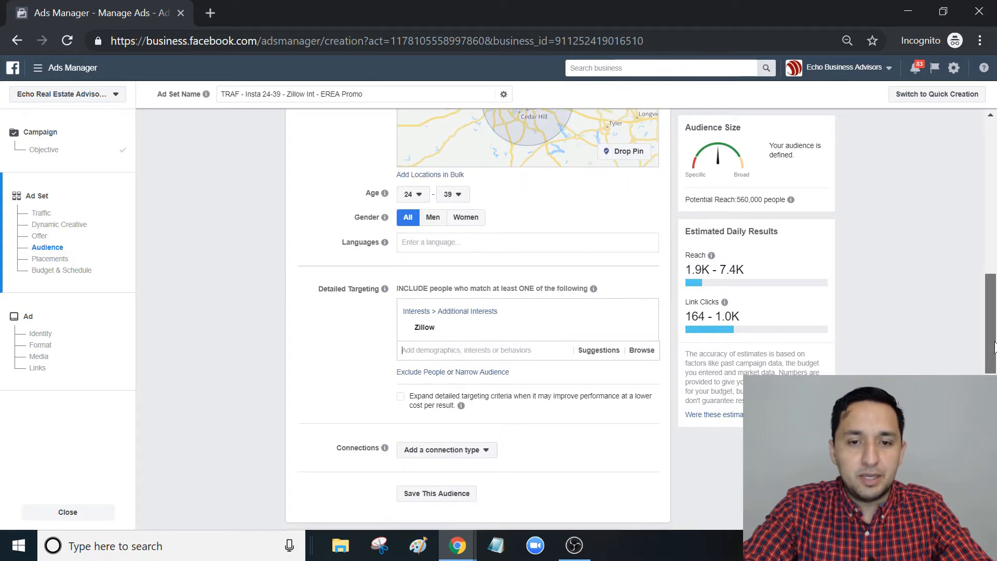
{"action": "scroll", "coordinate": [996, 293], "scroll_direction": "up", "scroll_amount": 2}
{"action": "left_click", "coordinate": [488, 291]}
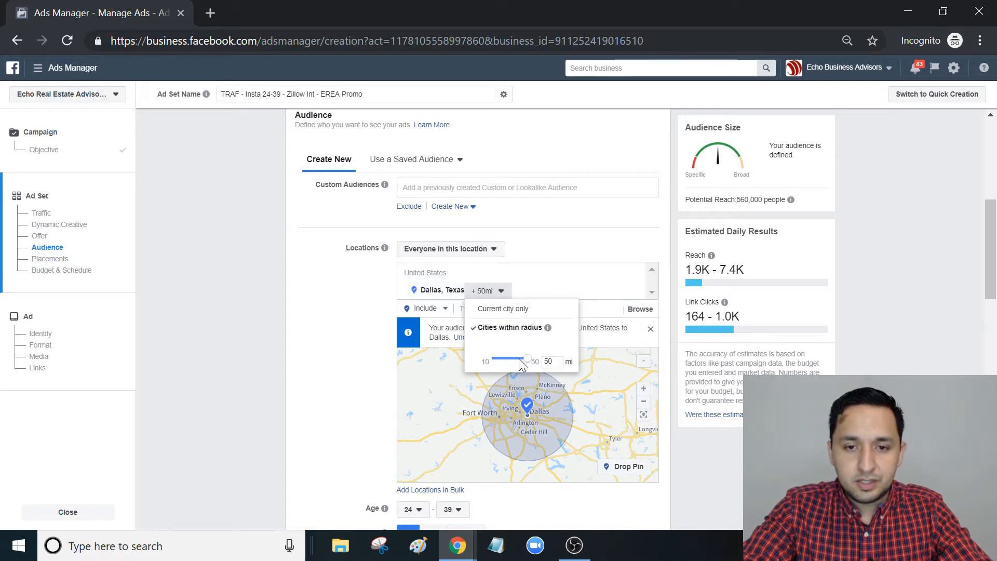
{"action": "left_click_drag", "start_coordinate": [522, 363], "coordinate": [512, 355]}
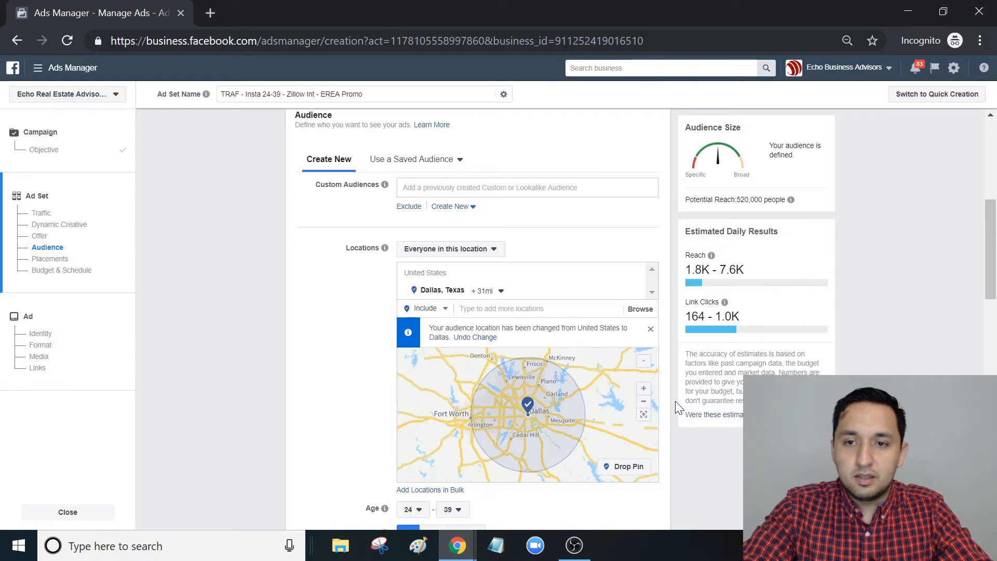
{"action": "left_click", "coordinate": [488, 291]}
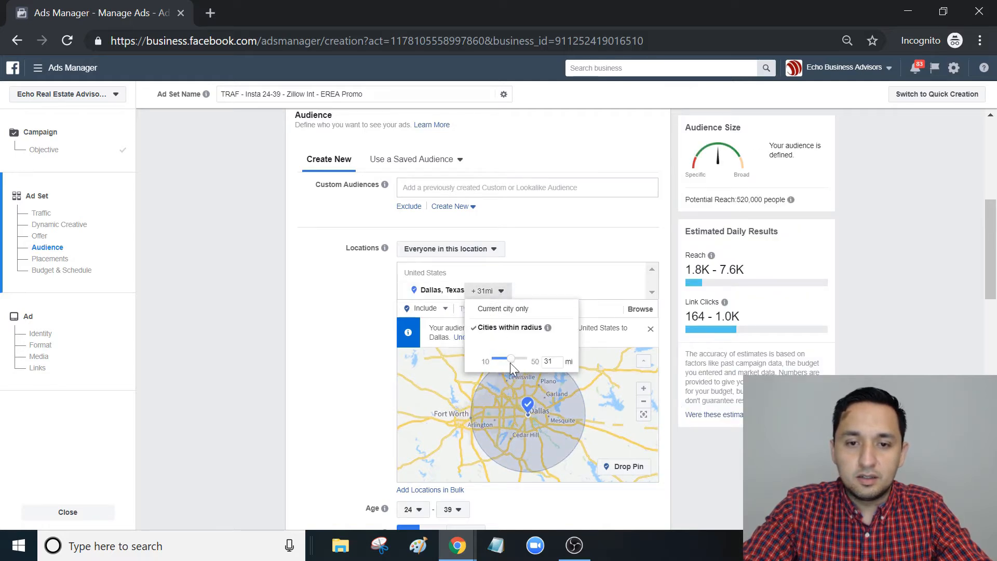
{"action": "left_click_drag", "start_coordinate": [510, 359], "coordinate": [469, 363]}
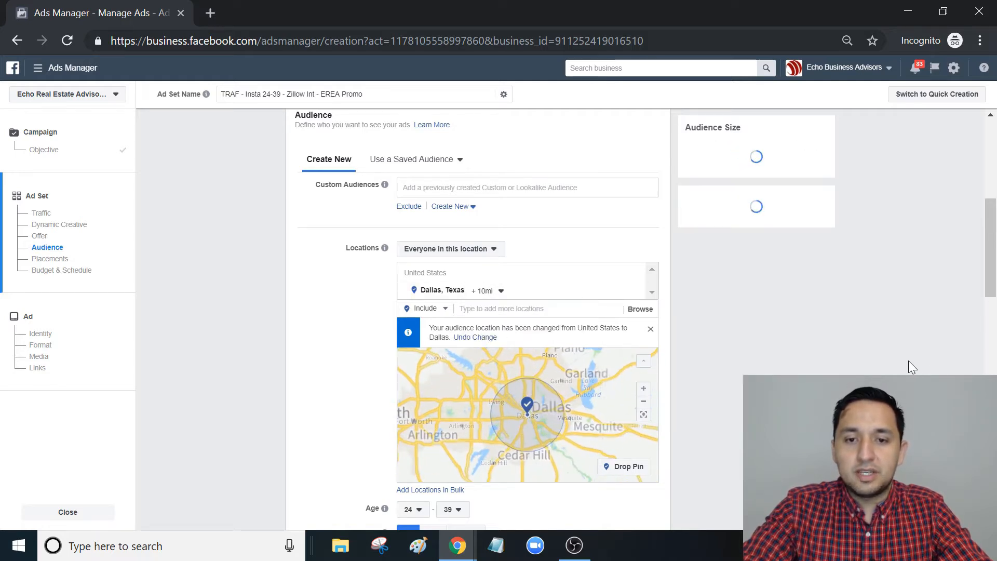
Switch to manually edited placements and deselect the Facebook, Audience Network and Messenger platforms, leaving only Instagram.
{"action": "left_click_drag", "start_coordinate": [992, 291], "coordinate": [994, 443]}
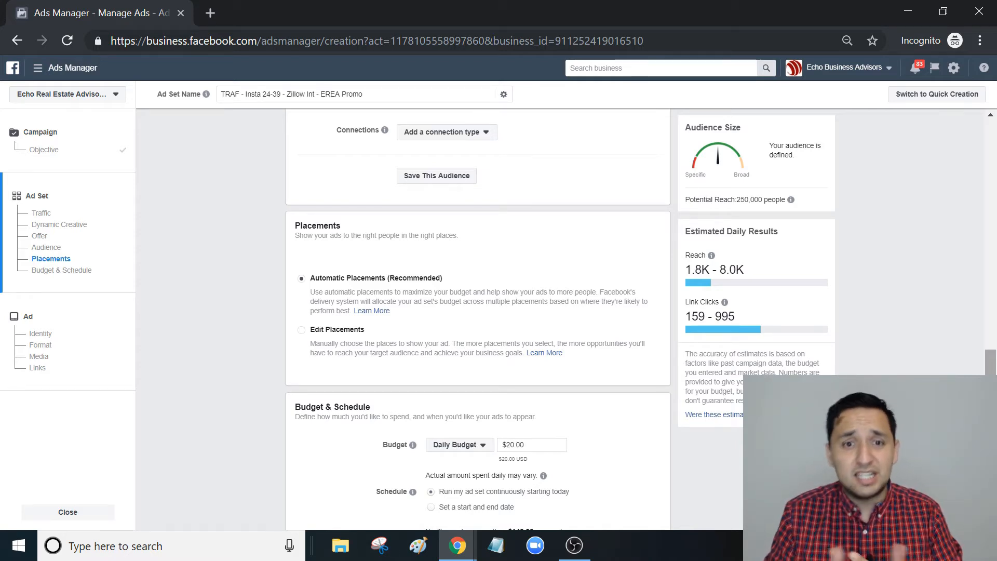
{"action": "left_click", "coordinate": [301, 331]}
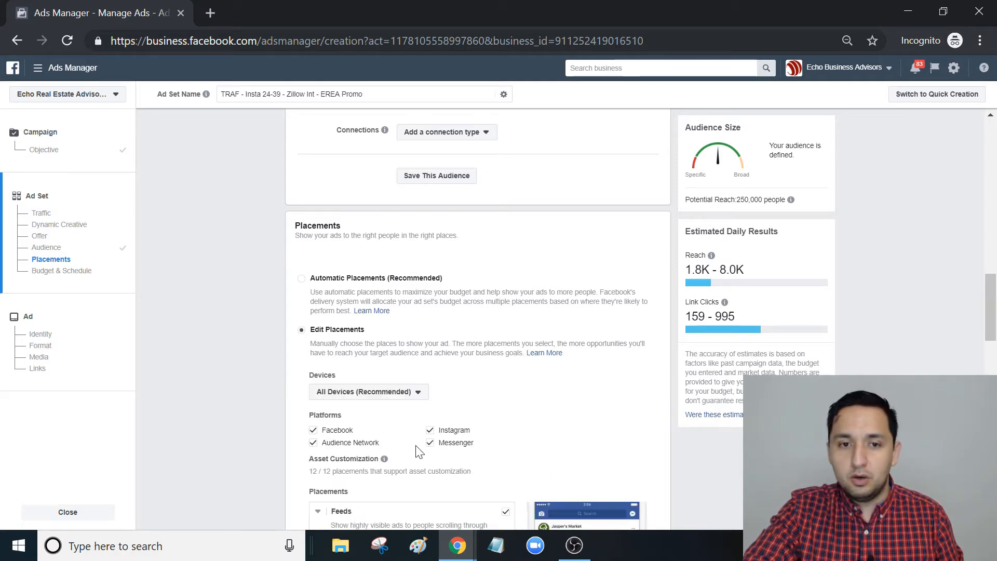
{"action": "left_click_drag", "start_coordinate": [993, 301], "coordinate": [993, 318]}
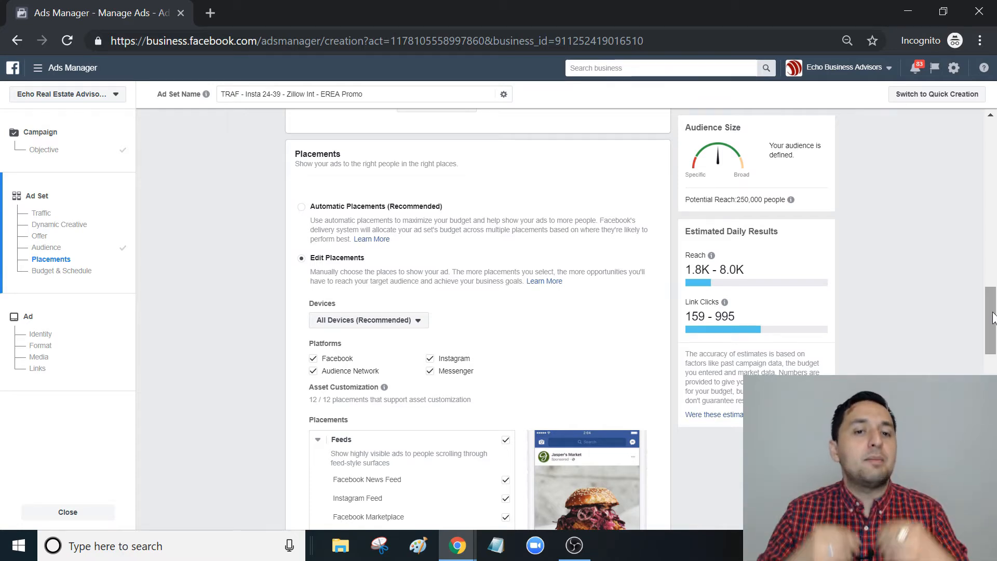
{"action": "left_click_drag", "start_coordinate": [994, 318], "coordinate": [995, 348]}
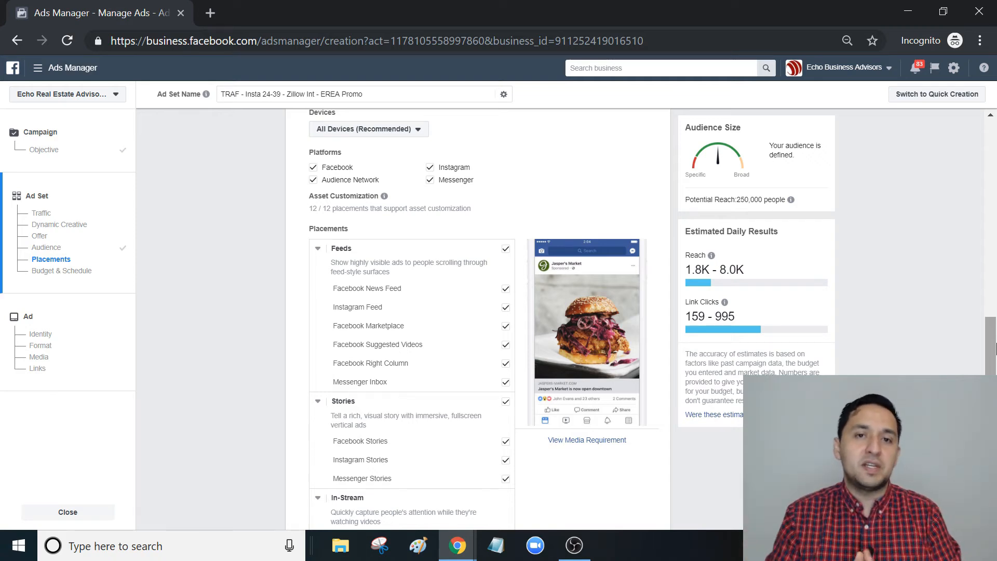
{"action": "left_click", "coordinate": [313, 167]}
{"action": "left_click", "coordinate": [313, 180]}
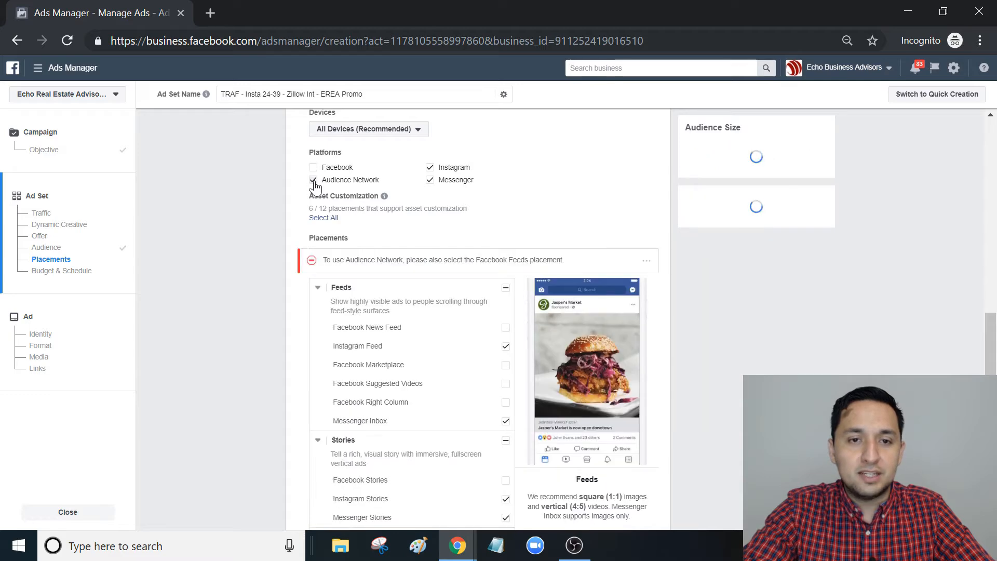
{"action": "left_click", "coordinate": [430, 180]}
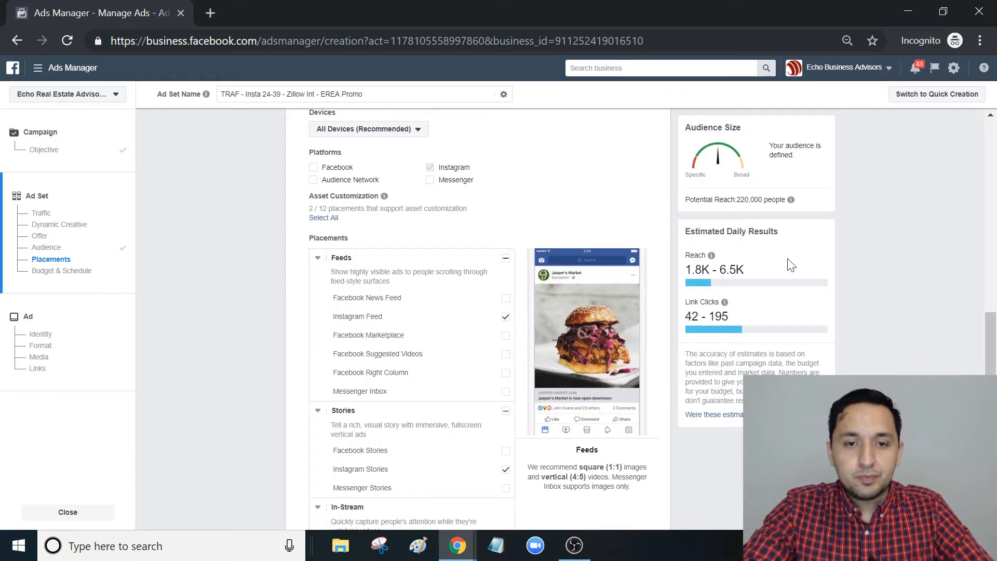
Examine the previews and media recommendations for the Instagram Feed and Instagram Stories placements.
{"action": "left_click_drag", "start_coordinate": [990, 342], "coordinate": [989, 355]}
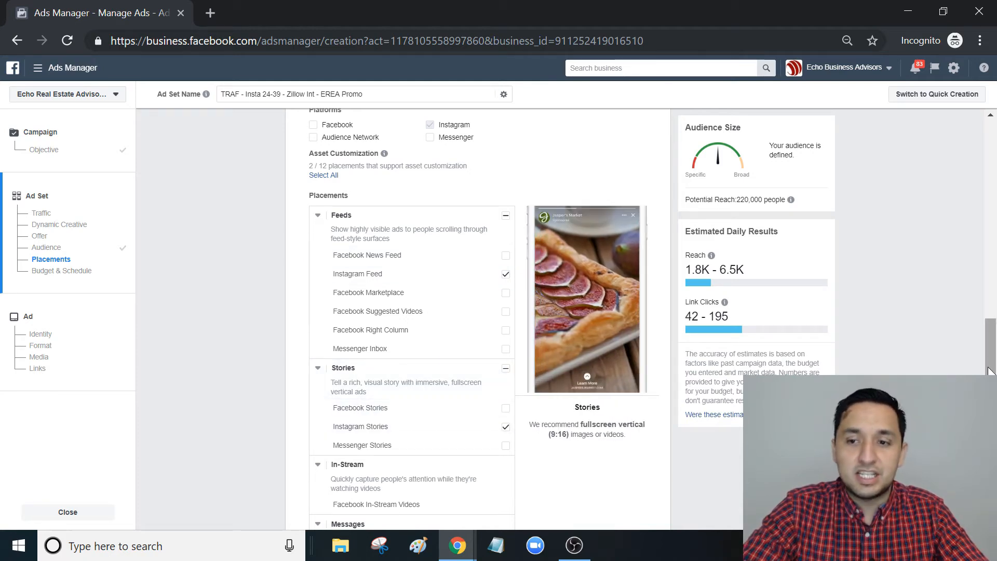
{"action": "mouse_move", "coordinate": [993, 368]}
{"action": "left_mouse_down"}
{"action": "mouse_move", "coordinate": [994, 392]}
{"action": "mouse_move", "coordinate": [993, 366]}
{"action": "left_mouse_up"}
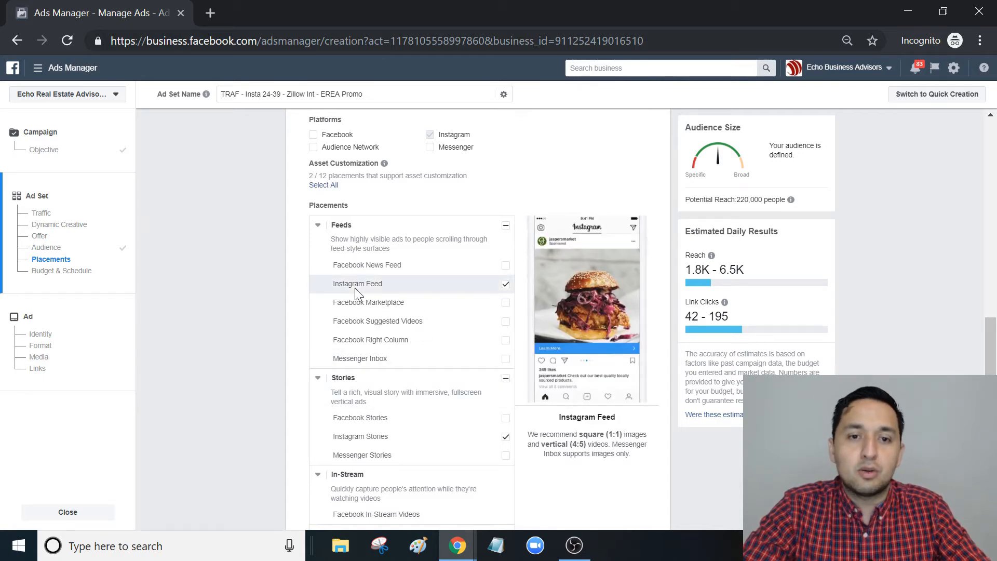
{"action": "left_click", "coordinate": [506, 437]}
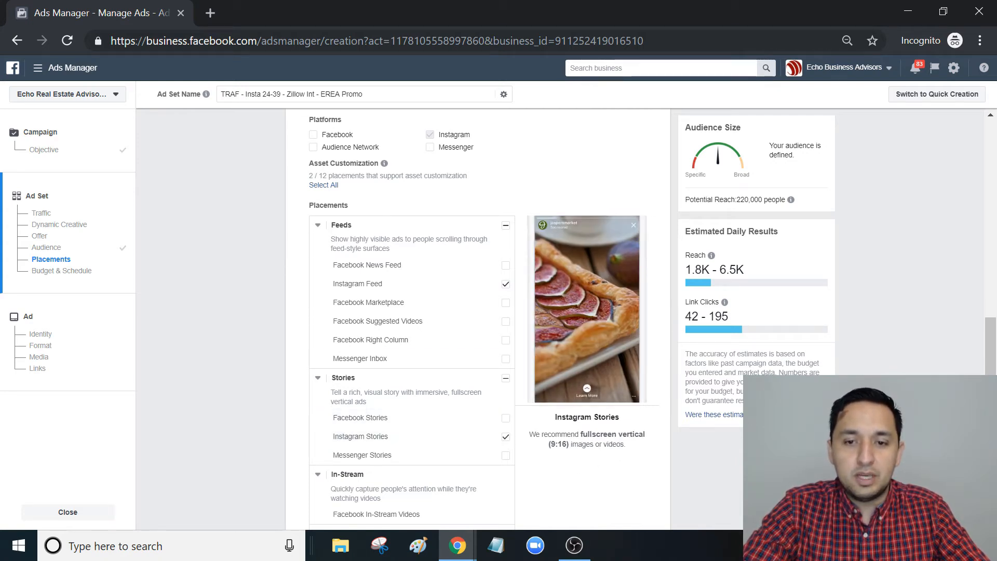
Set the ad set's Optimization for Ad Delivery to Landing Page Views.
{"action": "left_click_drag", "start_coordinate": [991, 348], "coordinate": [994, 368]}
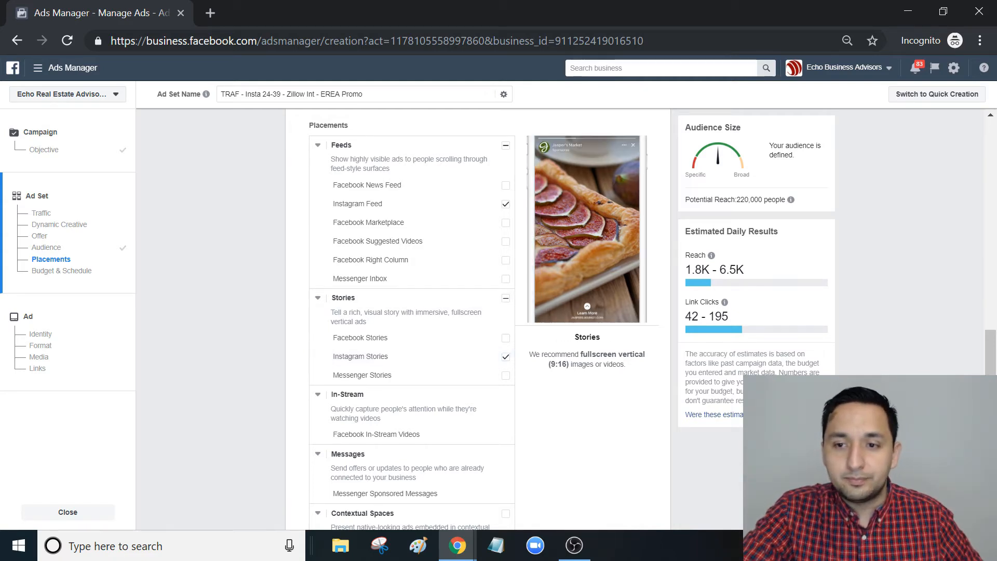
{"action": "left_click_drag", "start_coordinate": [993, 368], "coordinate": [993, 462]}
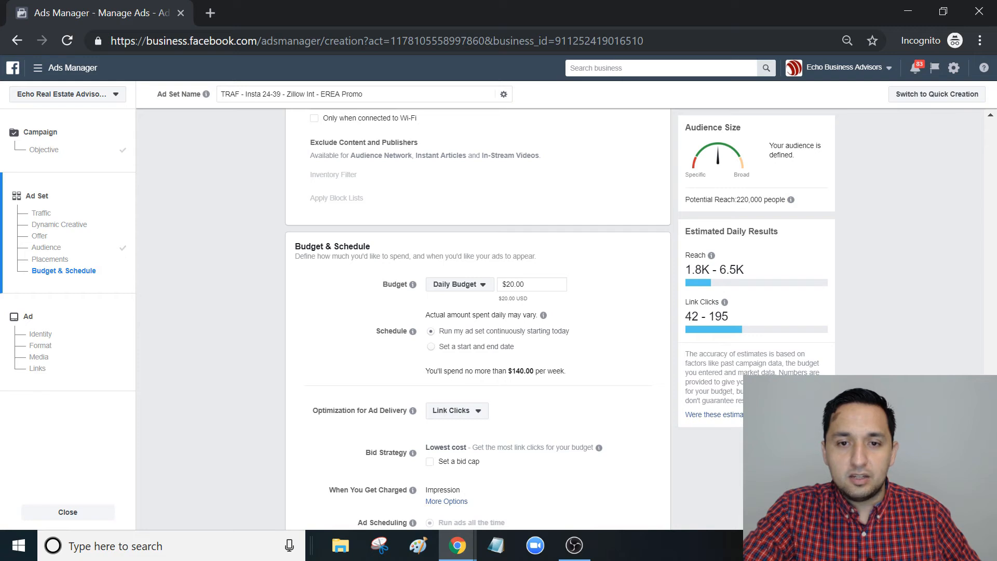
{"action": "left_click", "coordinate": [530, 284]}
{"action": "left_click_drag", "start_coordinate": [993, 461], "coordinate": [993, 478]}
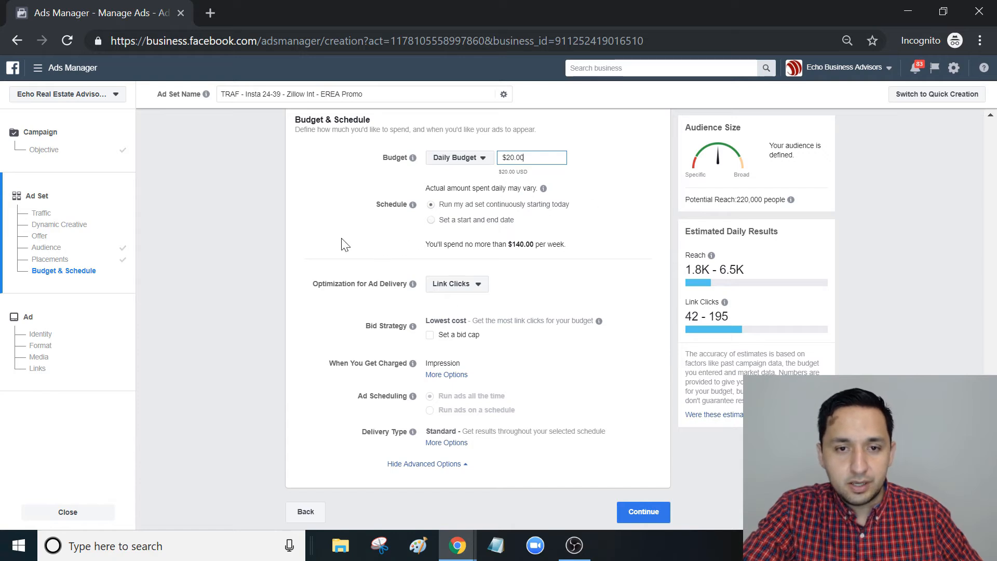
{"action": "left_click", "coordinate": [472, 285]}
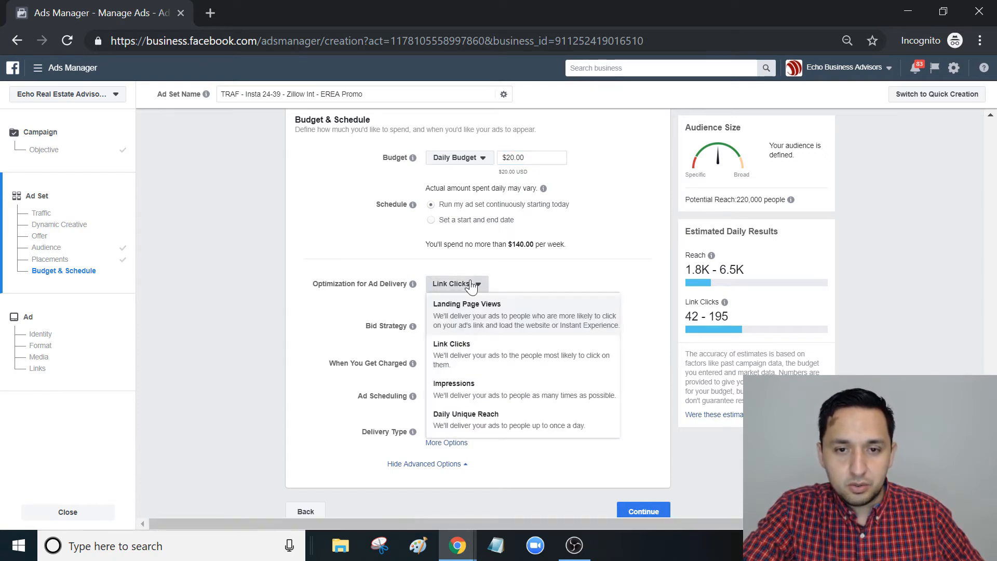
{"action": "left_click", "coordinate": [469, 314]}
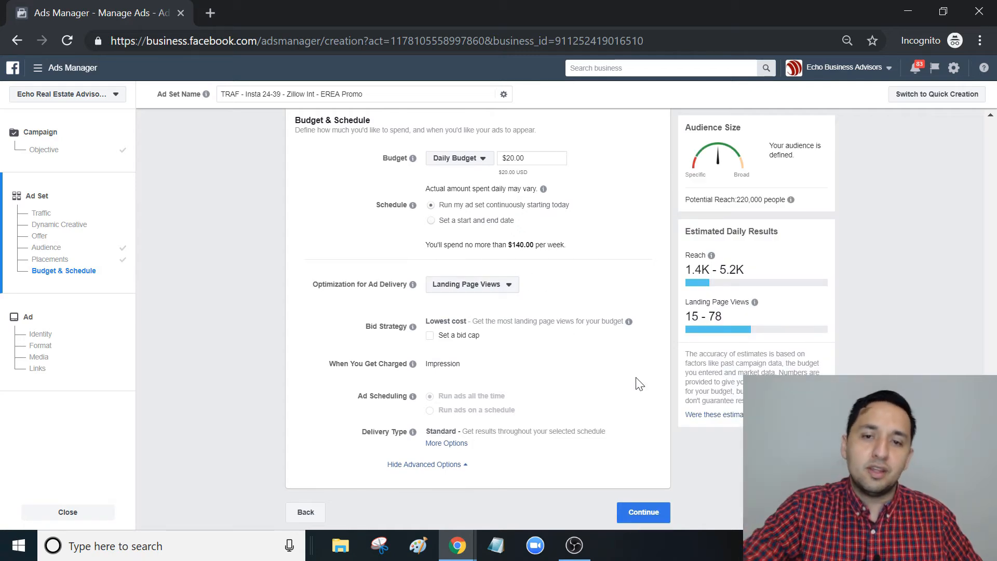
{"action": "left_click", "coordinate": [490, 295]}
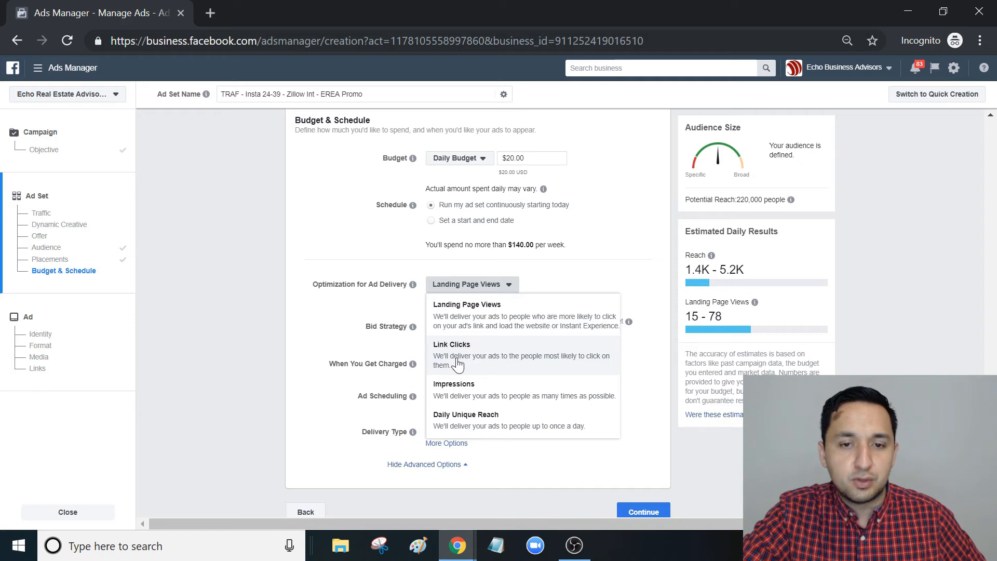
{"action": "left_click", "coordinate": [456, 309]}
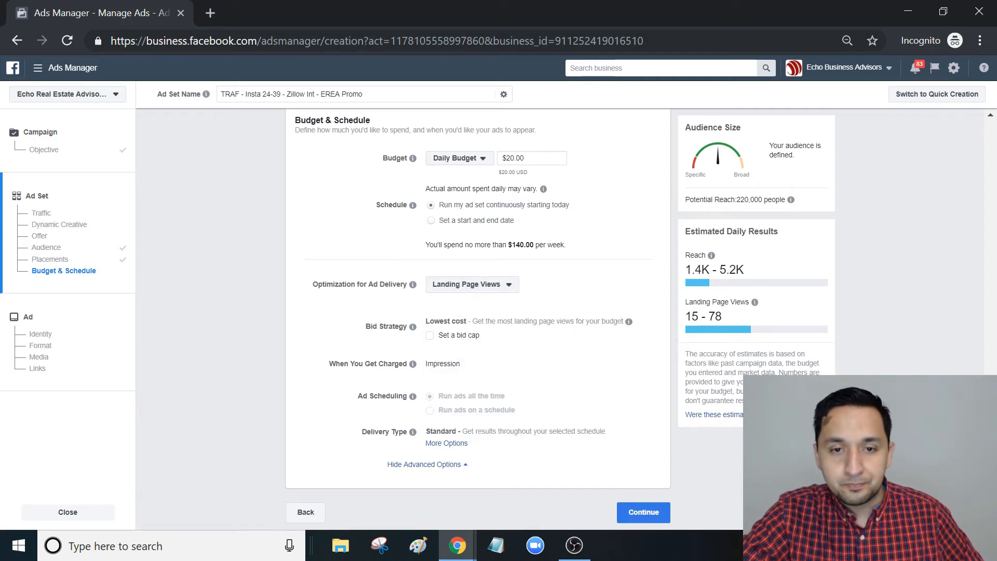
Continue to the ad setup and check the available Instagram account options under Identity, leaving the selected Page in use.
{"action": "left_click", "coordinate": [639, 514]}
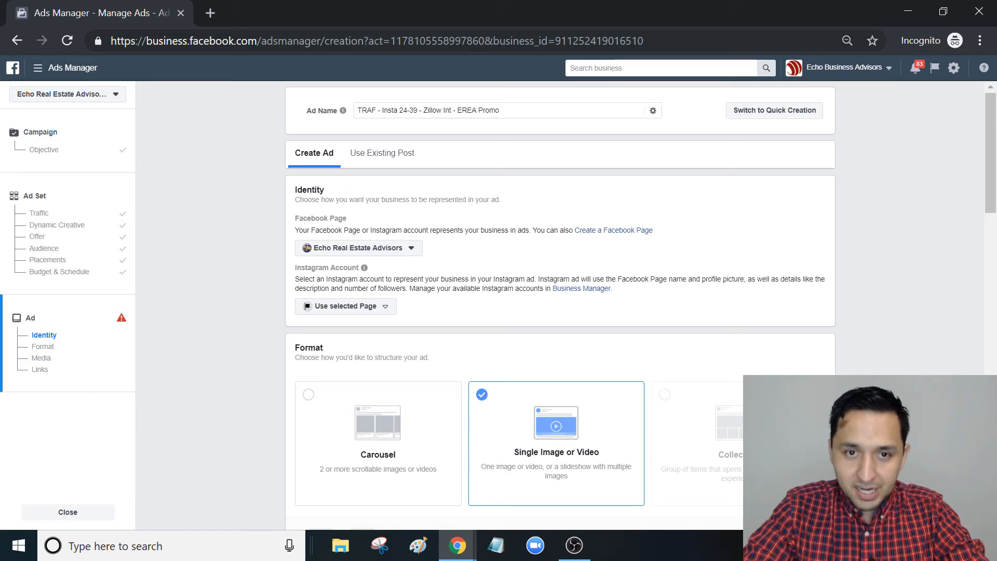
{"action": "scroll", "coordinate": [995, 222], "scroll_direction": "down", "scroll_amount": 2}
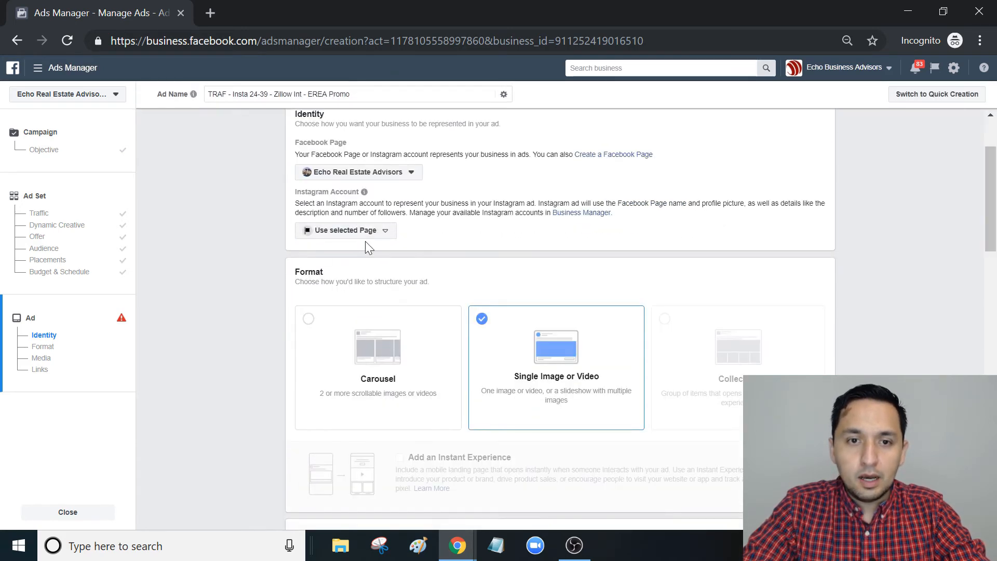
{"action": "left_click", "coordinate": [365, 232]}
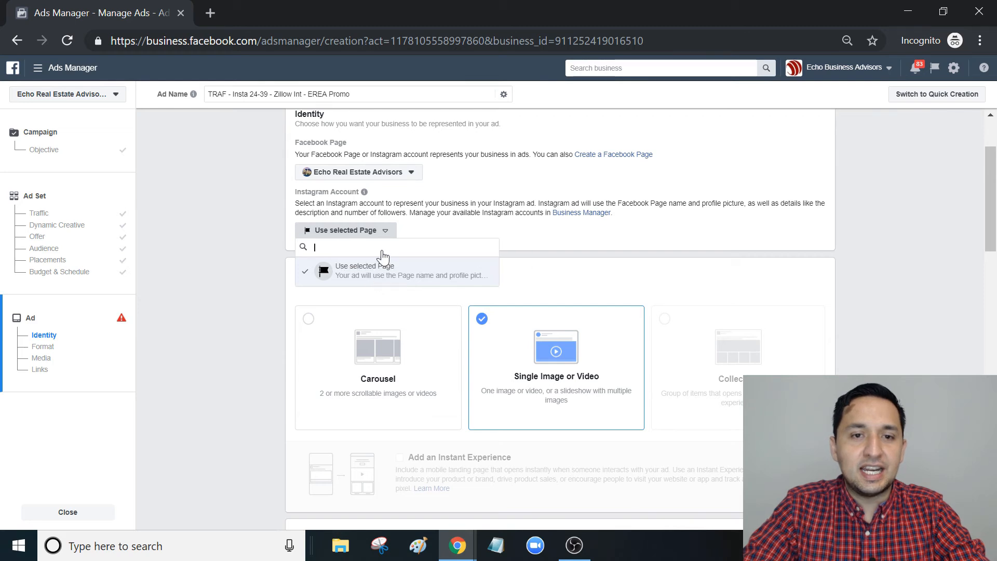
{"action": "left_click", "coordinate": [313, 154]}
{"action": "triple_click", "coordinate": [315, 154]}
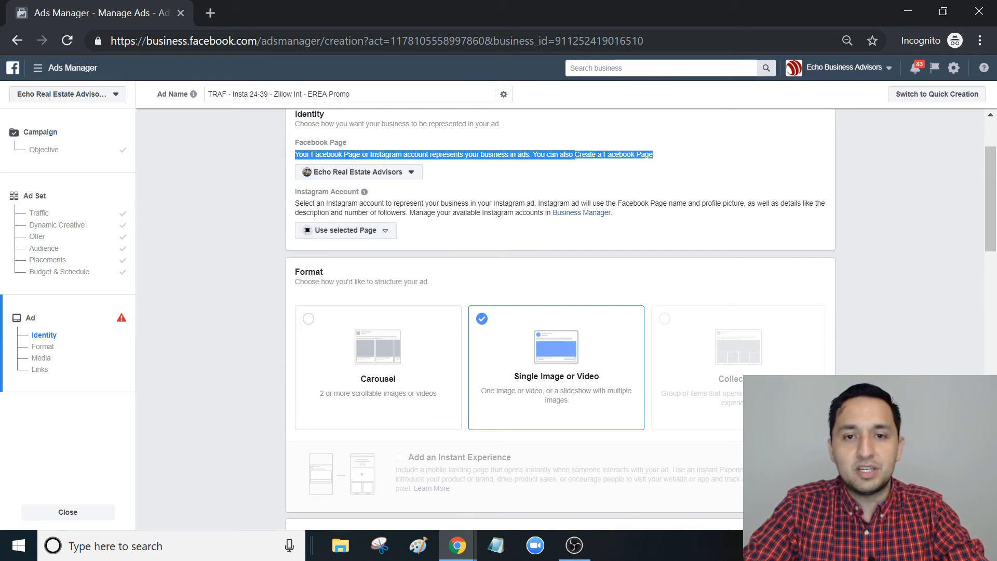
{"action": "left_click", "coordinate": [556, 191]}
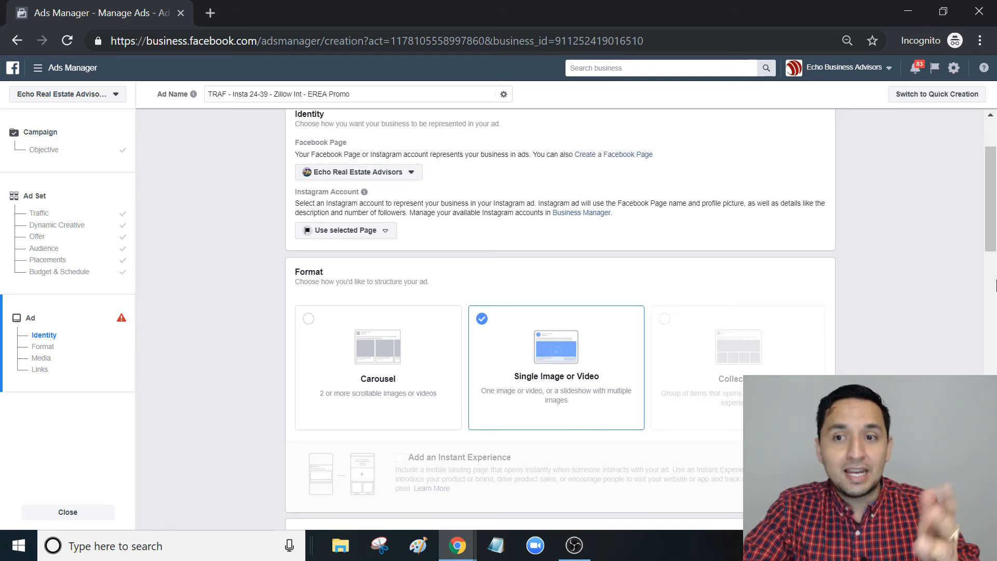
Keep the Single Image or Video format, switch the media to Video/Slideshow and choose the first 1920 × 1080 house video from the account's library.
{"action": "left_click_drag", "start_coordinate": [996, 209], "coordinate": [996, 236]}
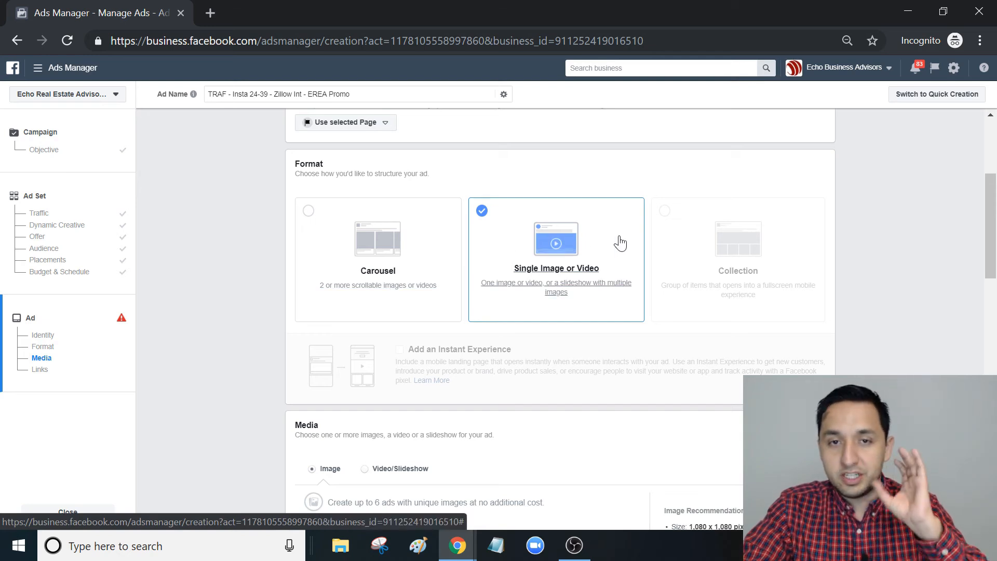
{"action": "mouse_move", "coordinate": [738, 248]}
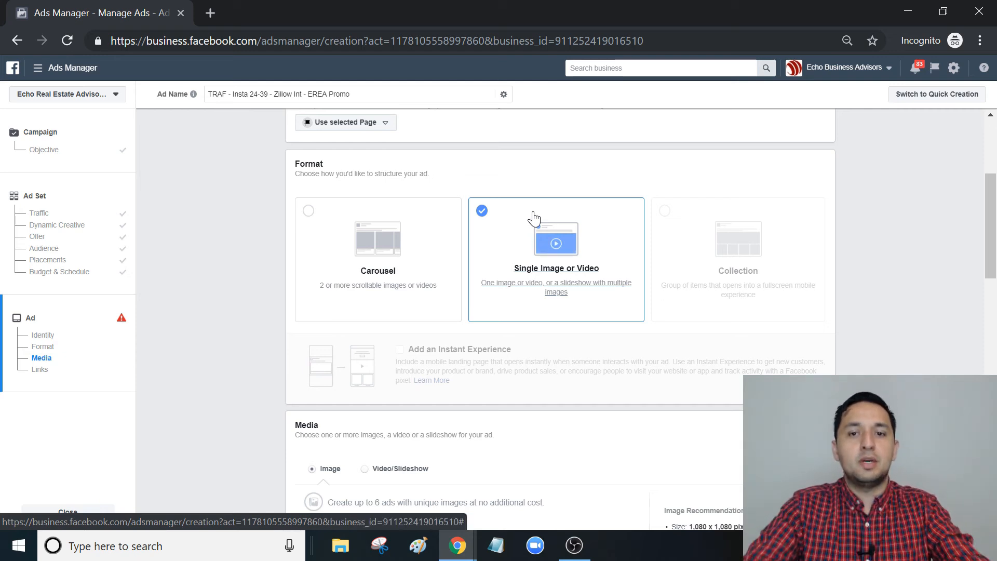
{"action": "left_click_drag", "start_coordinate": [996, 270], "coordinate": [996, 324]}
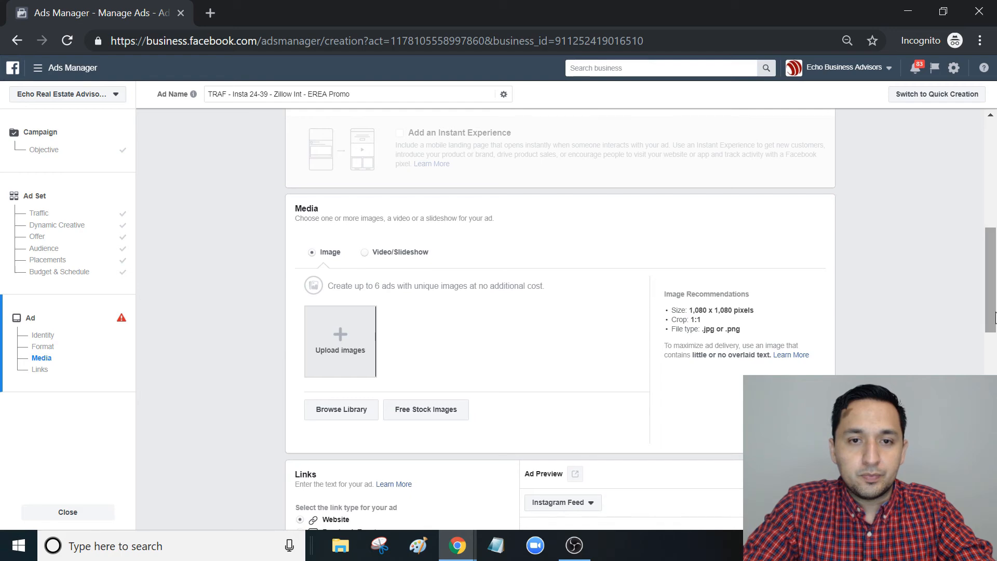
{"action": "left_click", "coordinate": [392, 257]}
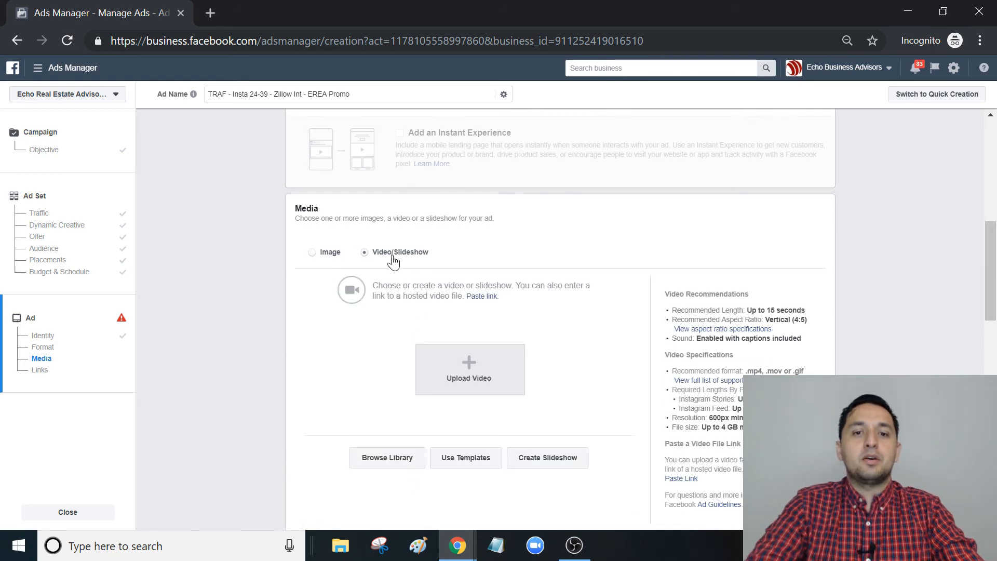
{"action": "left_click", "coordinate": [387, 461]}
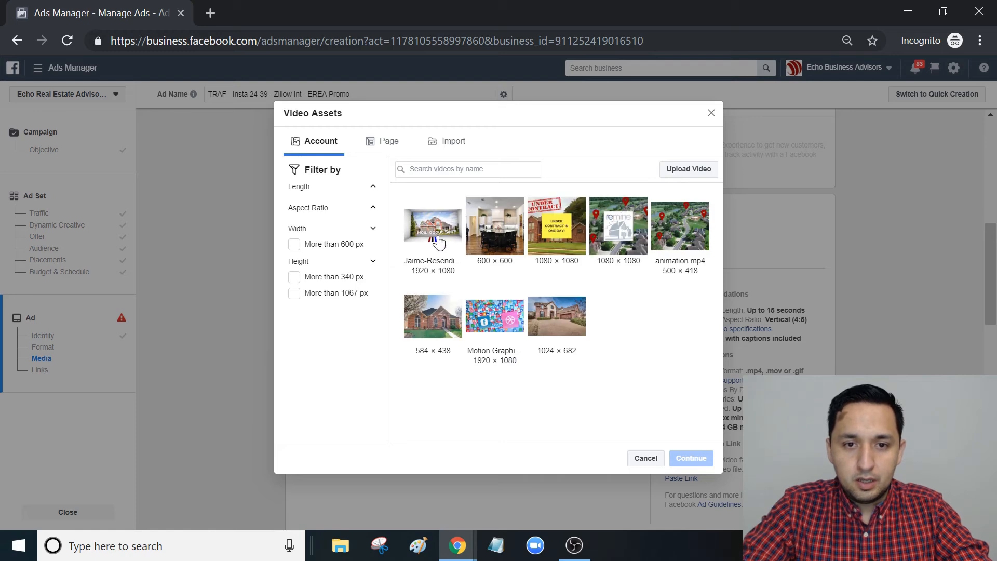
{"action": "left_click", "coordinate": [438, 242]}
{"action": "left_click", "coordinate": [696, 489]}
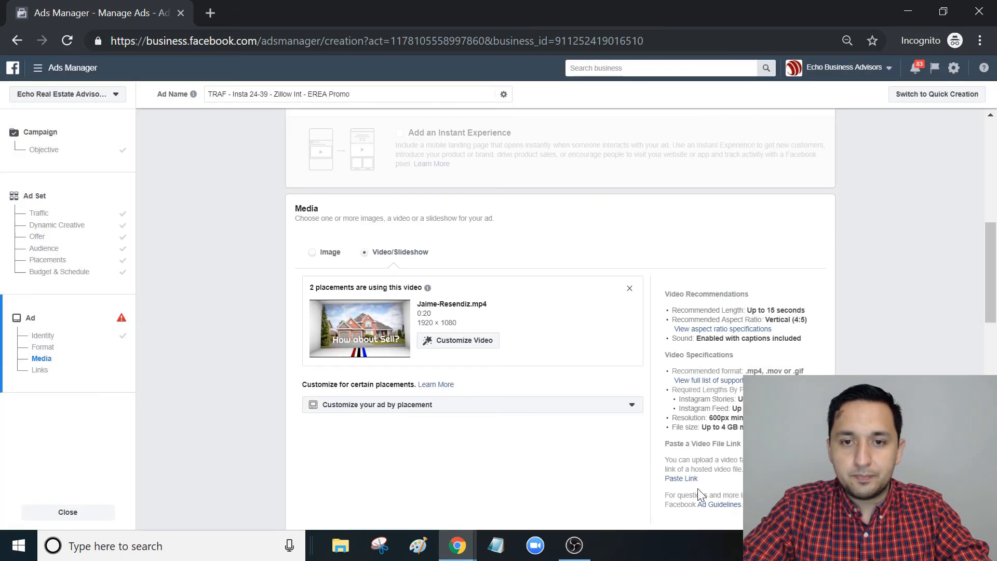
Customize the video by applying the first video thumbnail, the brick house, as its preview image.
{"action": "scroll", "coordinate": [993, 270], "scroll_direction": "down", "scroll_amount": 1}
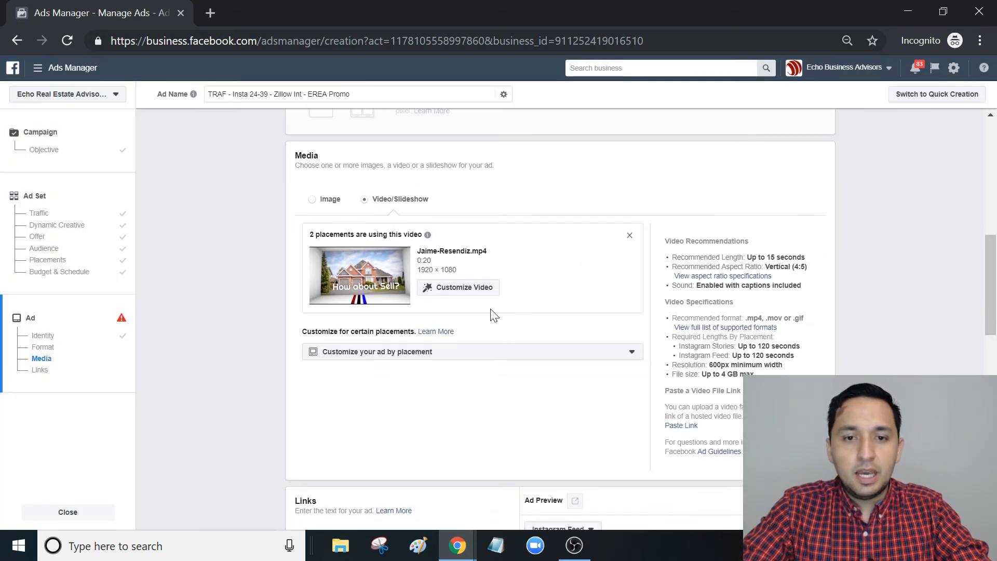
{"action": "left_click", "coordinate": [461, 292]}
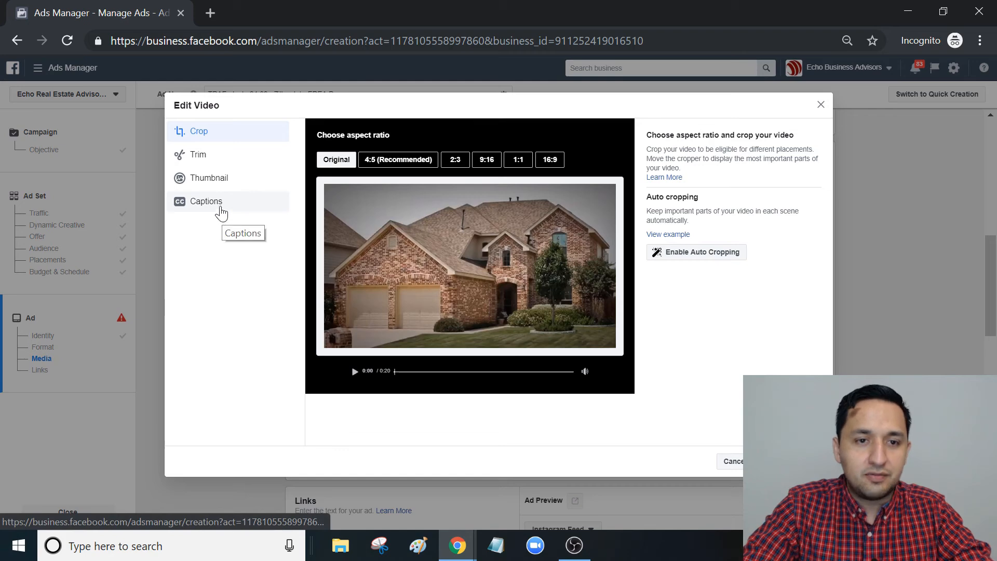
{"action": "left_click", "coordinate": [208, 179]}
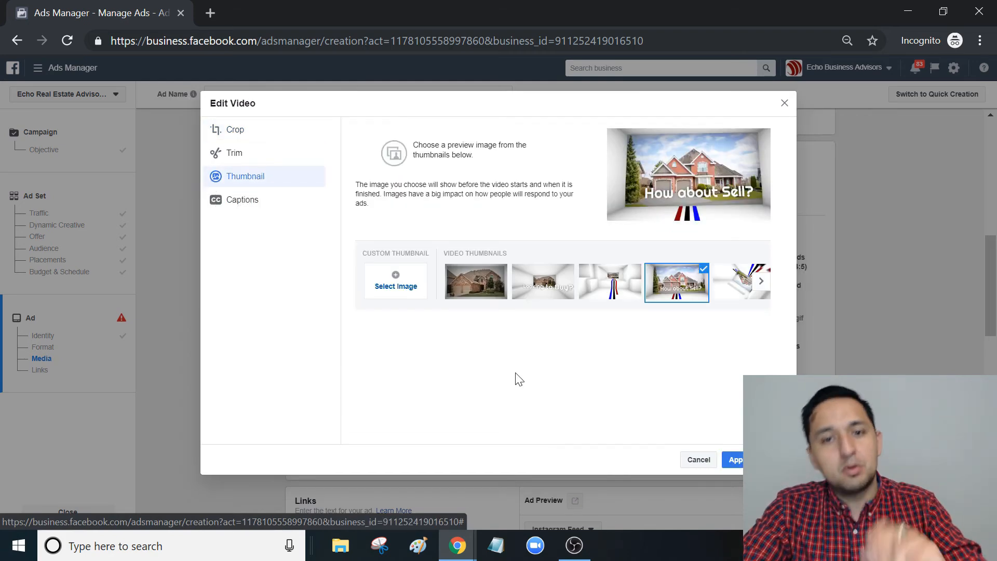
{"action": "left_click", "coordinate": [485, 296]}
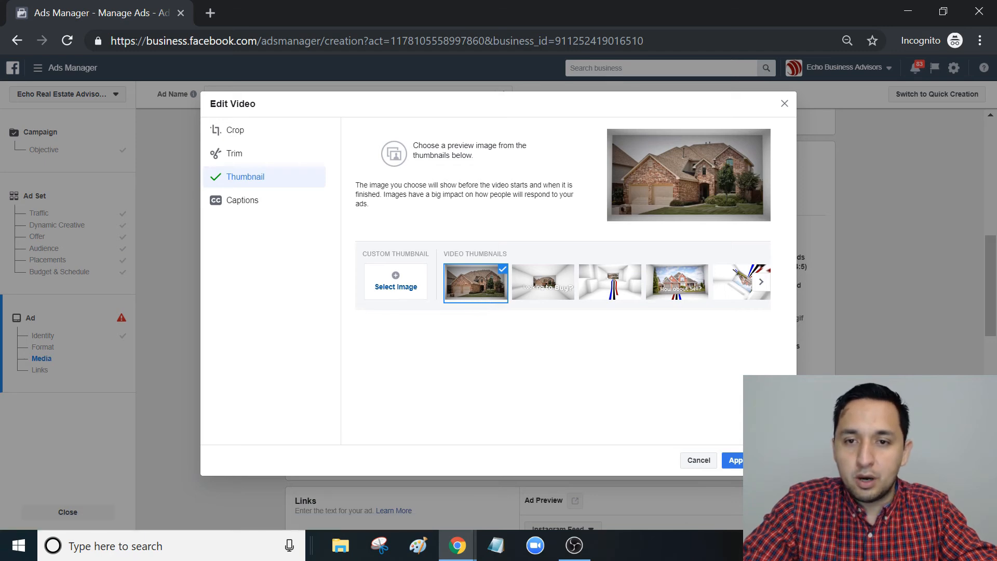
{"action": "left_click", "coordinate": [735, 460]}
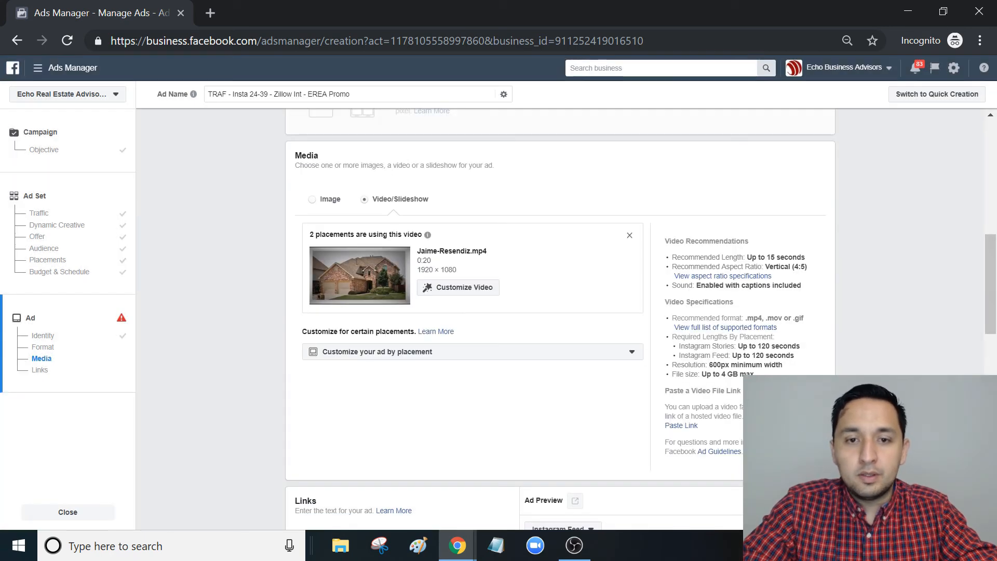
Read the required video lengths for Instagram Stories and Instagram Feed in the video specifications.
{"action": "scroll", "coordinate": [848, 301], "scroll_direction": "down", "scroll_amount": 1}
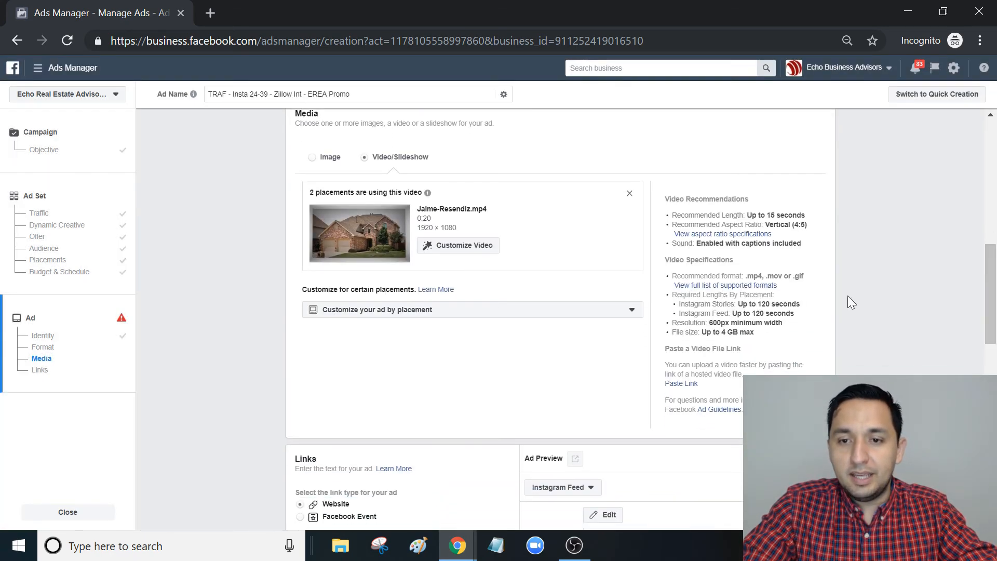
{"action": "left_click_drag", "start_coordinate": [799, 314], "coordinate": [672, 296]}
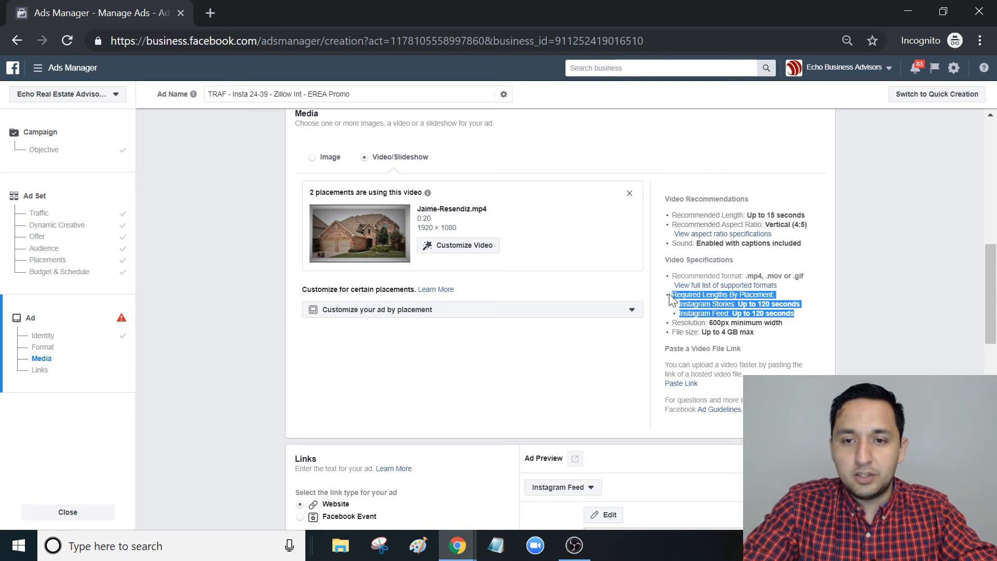
{"action": "left_click", "coordinate": [868, 331]}
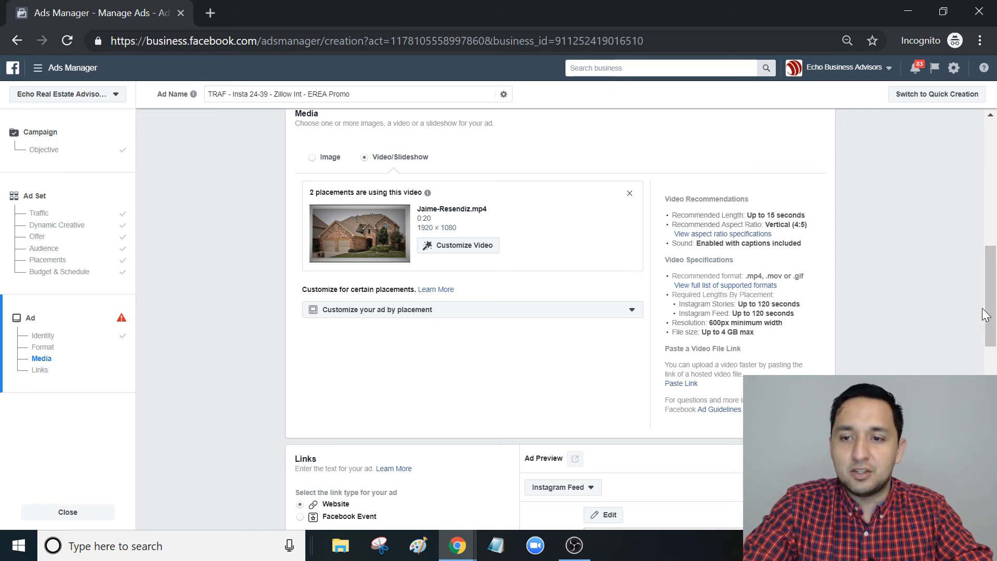
Enter "Call or Text" as the ad's text in the Links section and check it in the Instagram Feed preview.
{"action": "left_click_drag", "start_coordinate": [989, 312], "coordinate": [994, 399]}
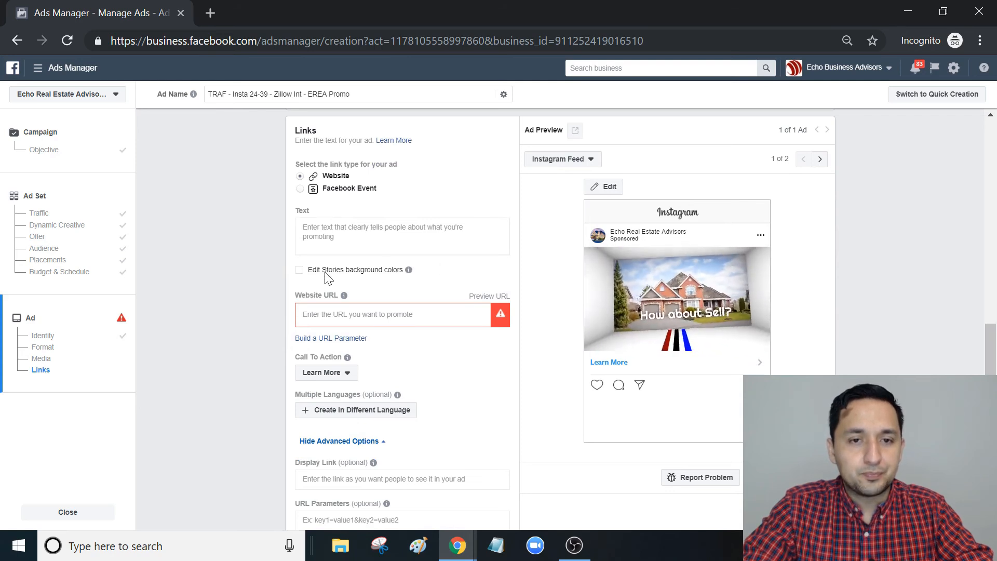
{"action": "left_click", "coordinate": [320, 234]}
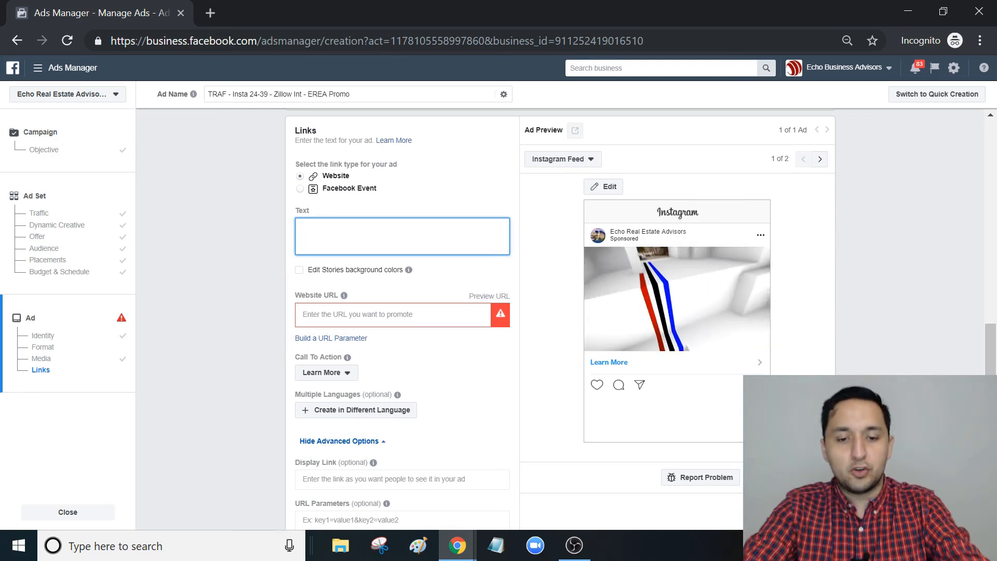
{"action": "type", "text": "Call "}
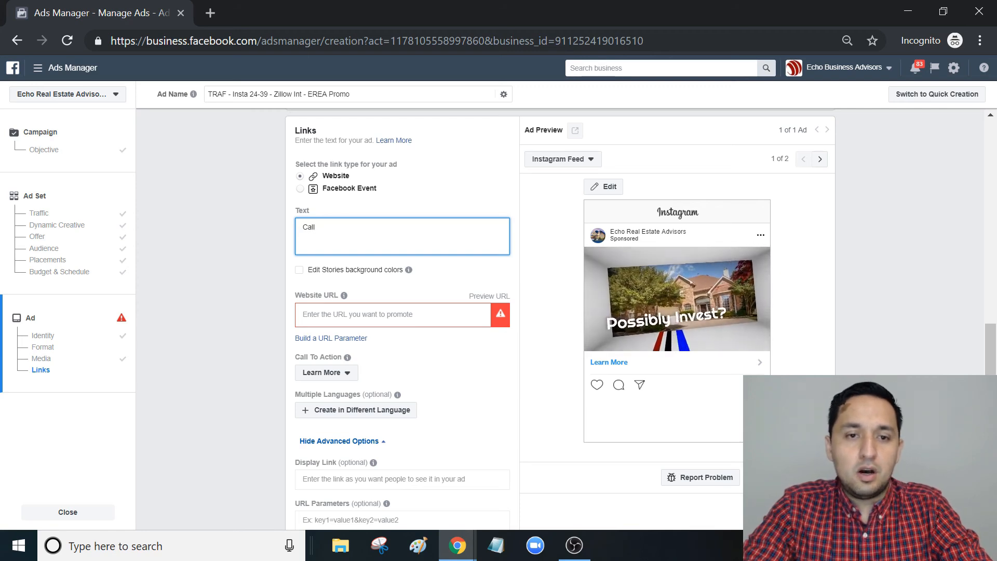
{"action": "type", "text": "or Text"}
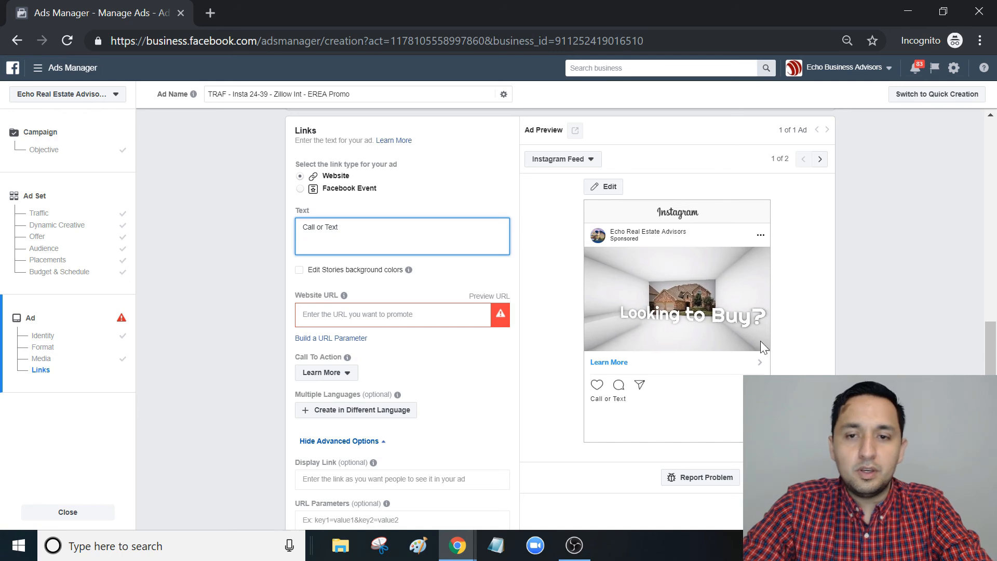
{"action": "left_click", "coordinate": [574, 329]}
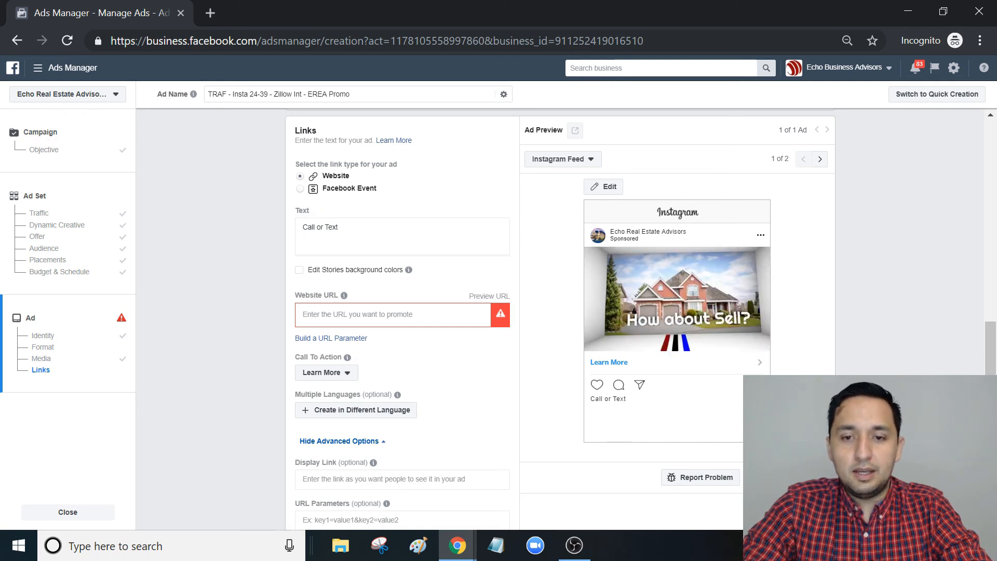
{"action": "left_click_drag", "start_coordinate": [627, 399], "coordinate": [590, 399]}
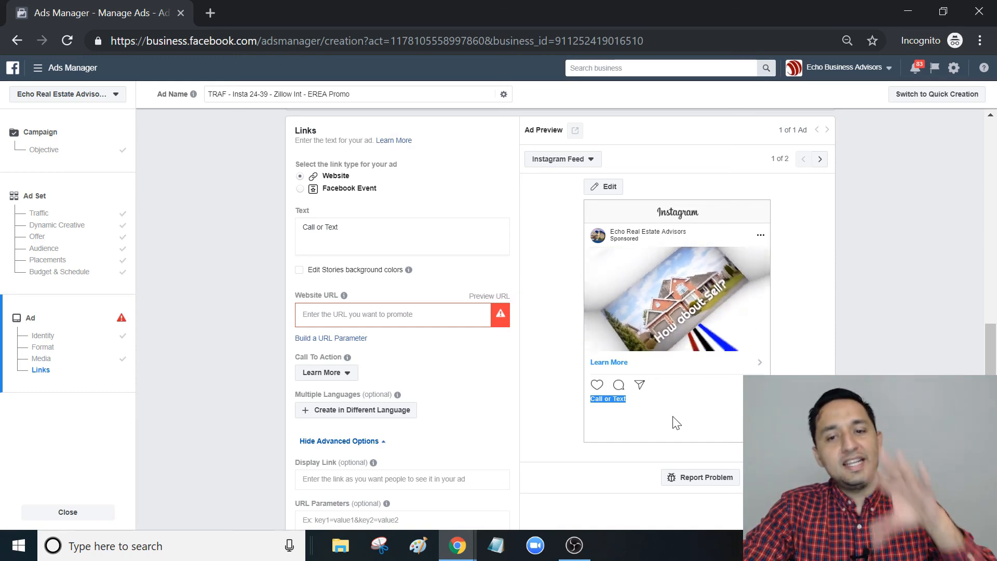
Add a placeholder phone number, with an area code and # signs for the remaining digits, after "Call or Text" in the ad text.
{"action": "left_click", "coordinate": [364, 231]}
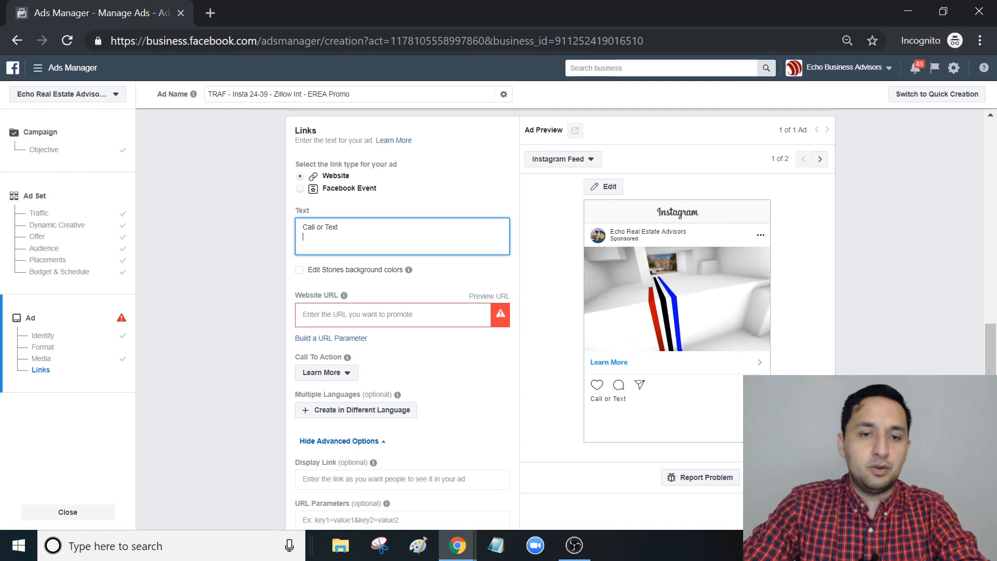
{"action": "type", "text": "(9"}
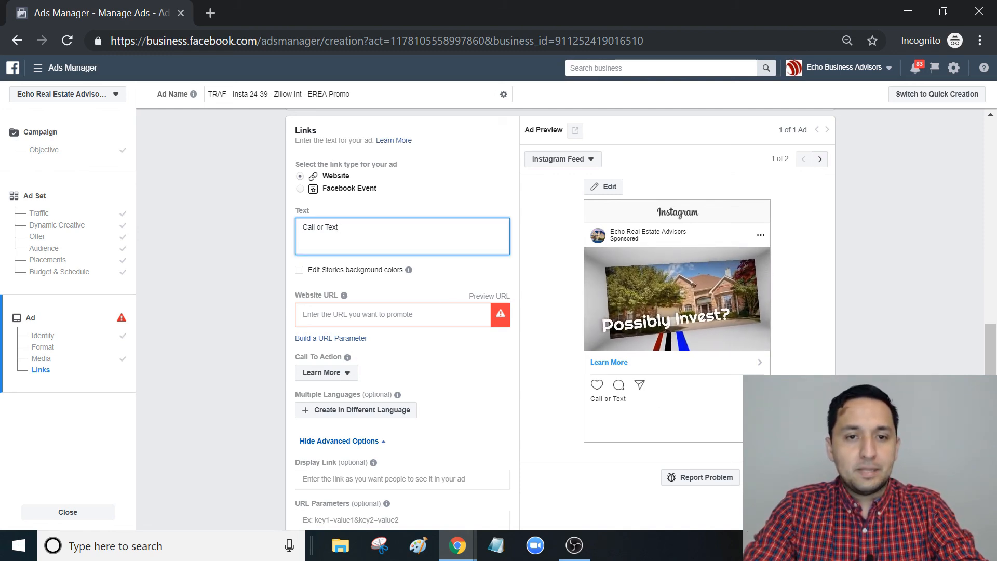
{"action": "type", "text": "72"}
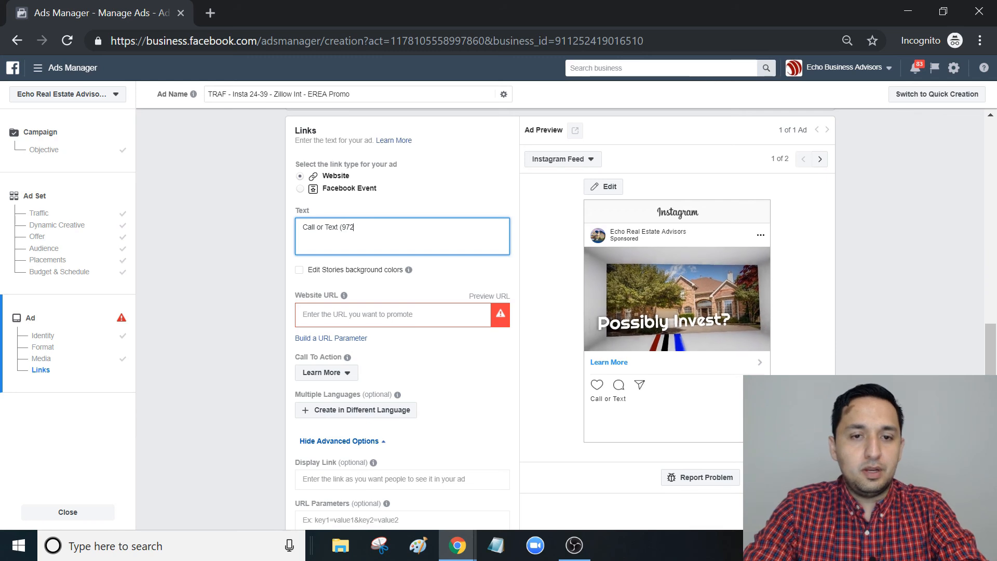
{"action": "type", "text": ") ###-"}
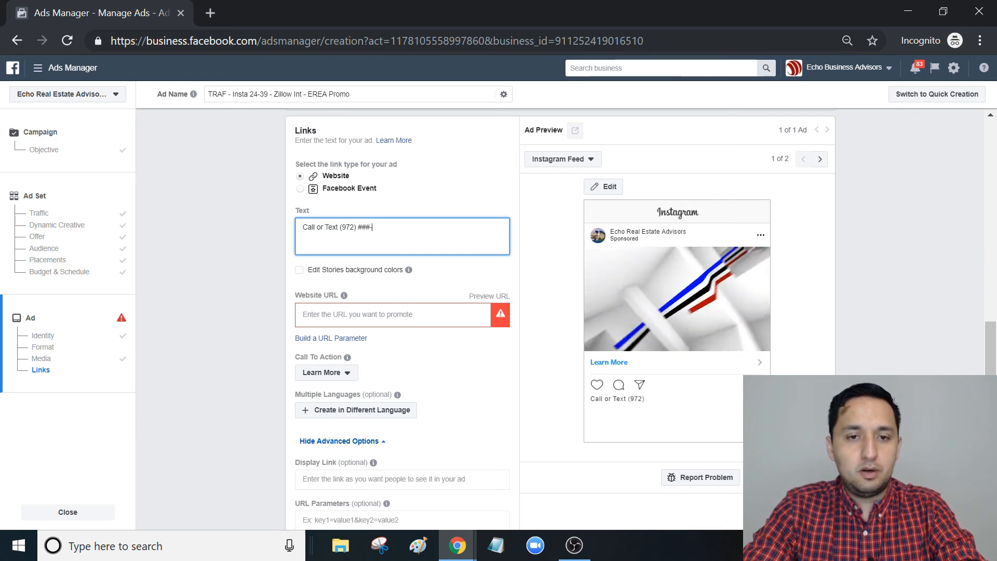
{"action": "type", "text": "####"}
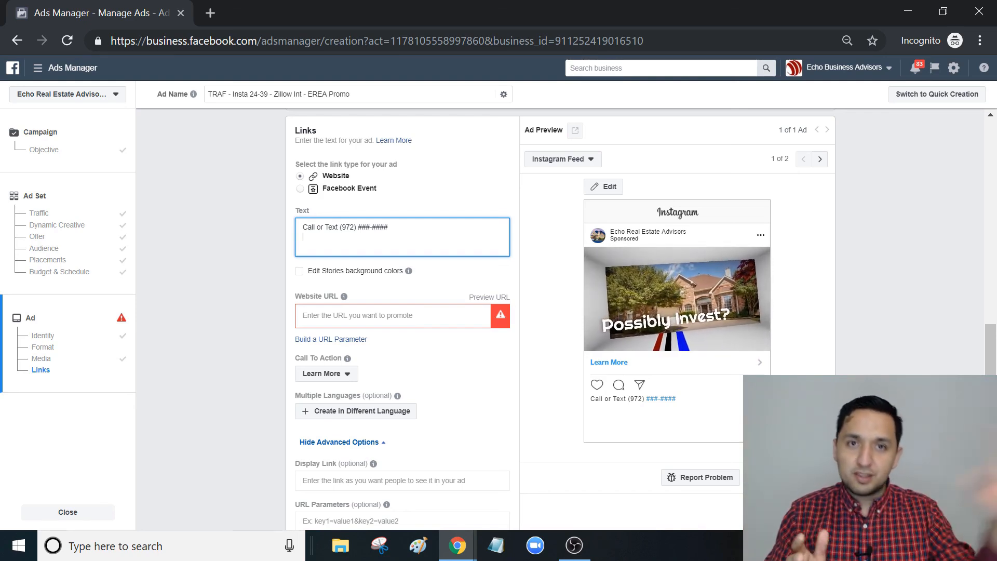
{"action": "left_click", "coordinate": [359, 315]}
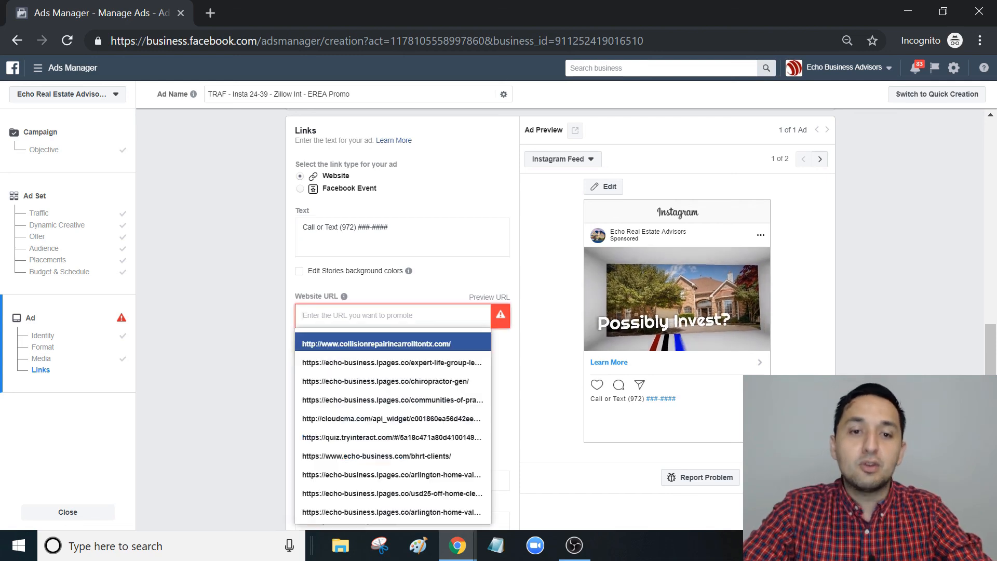
{"action": "type", "text": "www."}
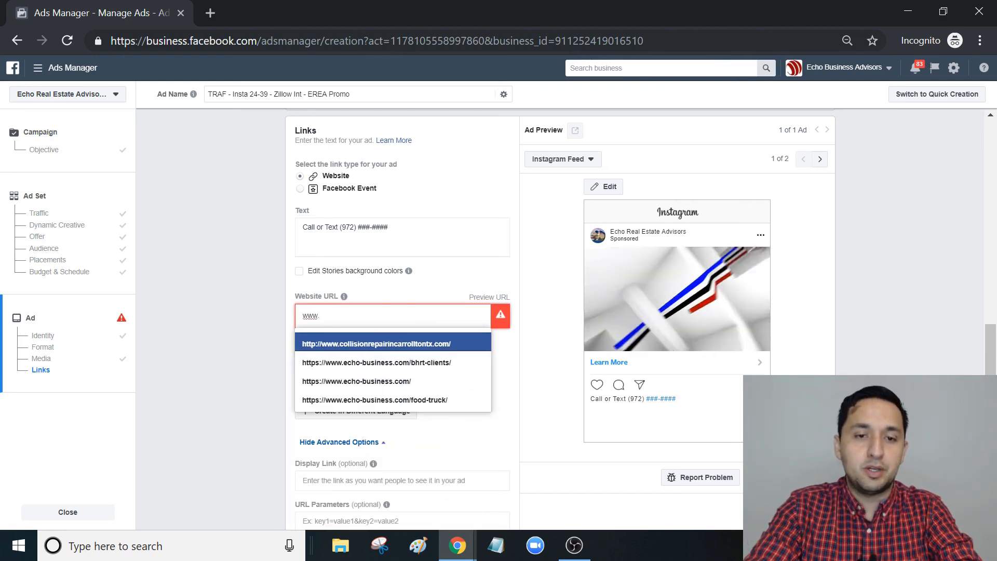
{"action": "type", "text": "echorealadvisors.com"}
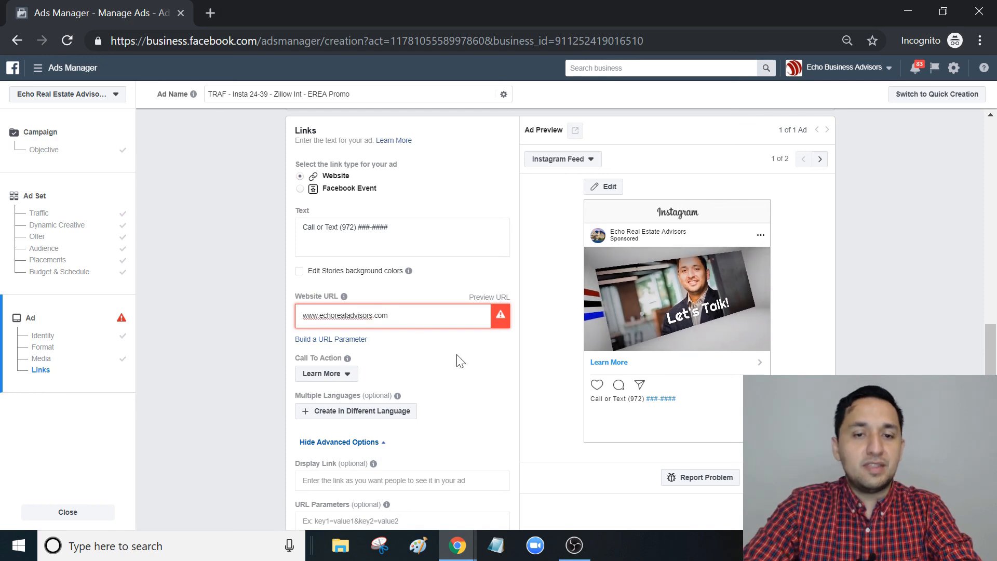
{"action": "left_click", "coordinate": [470, 415]}
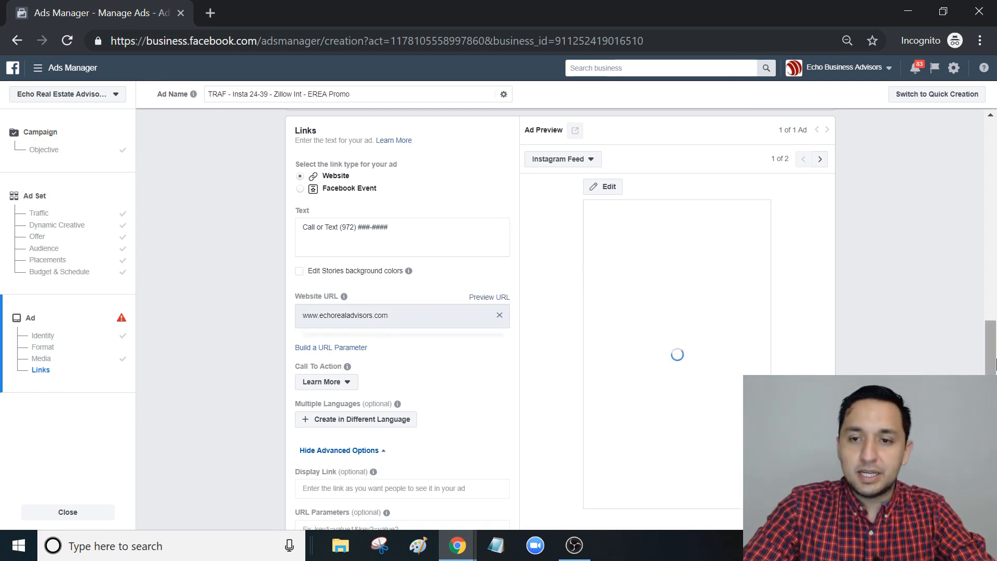
{"action": "left_click_drag", "start_coordinate": [995, 353], "coordinate": [996, 375]}
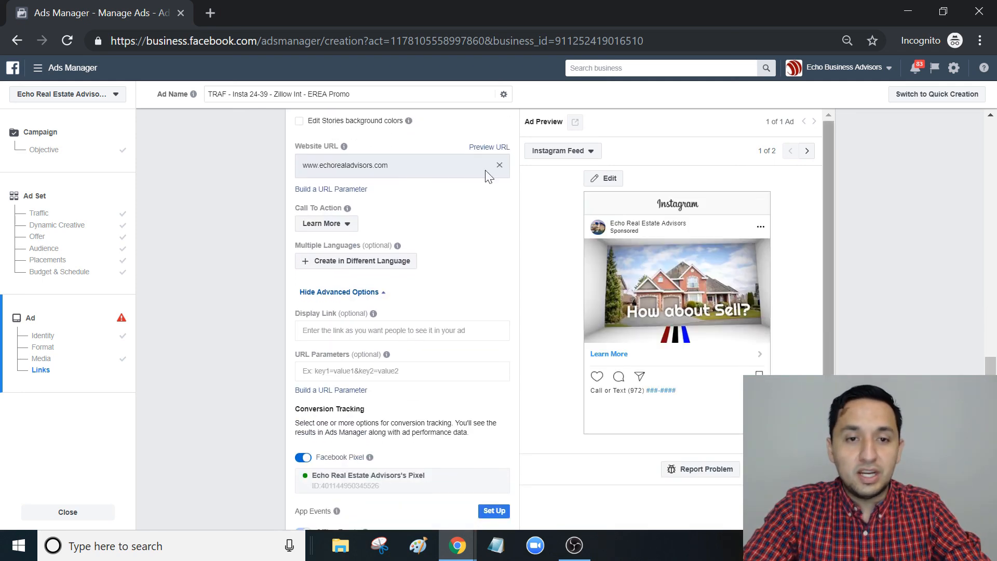
Review the Call To Action choices, the Display Link explanation and the conversion tracking settings in the ad's Links section.
{"action": "left_click", "coordinate": [324, 224]}
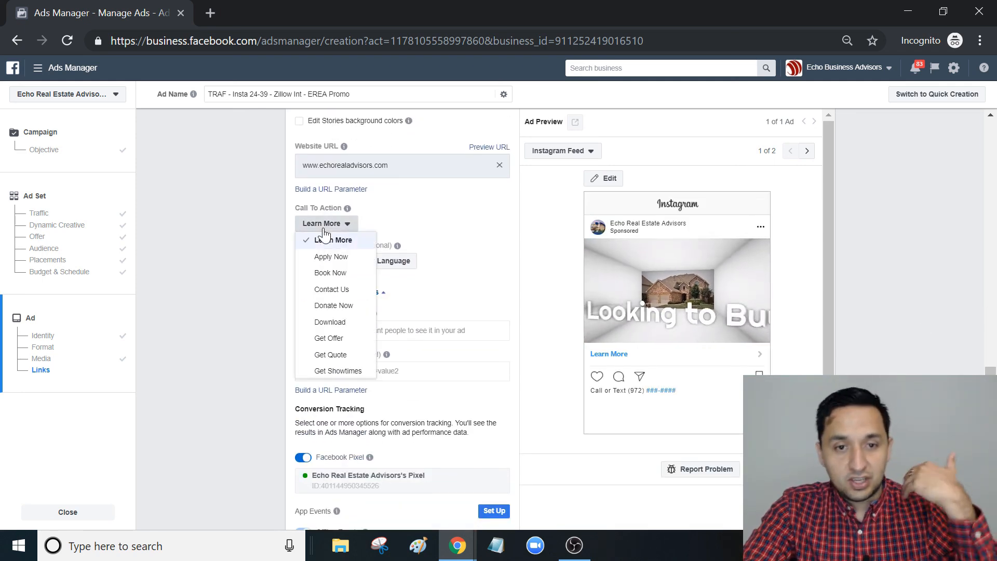
{"action": "left_click", "coordinate": [463, 248]}
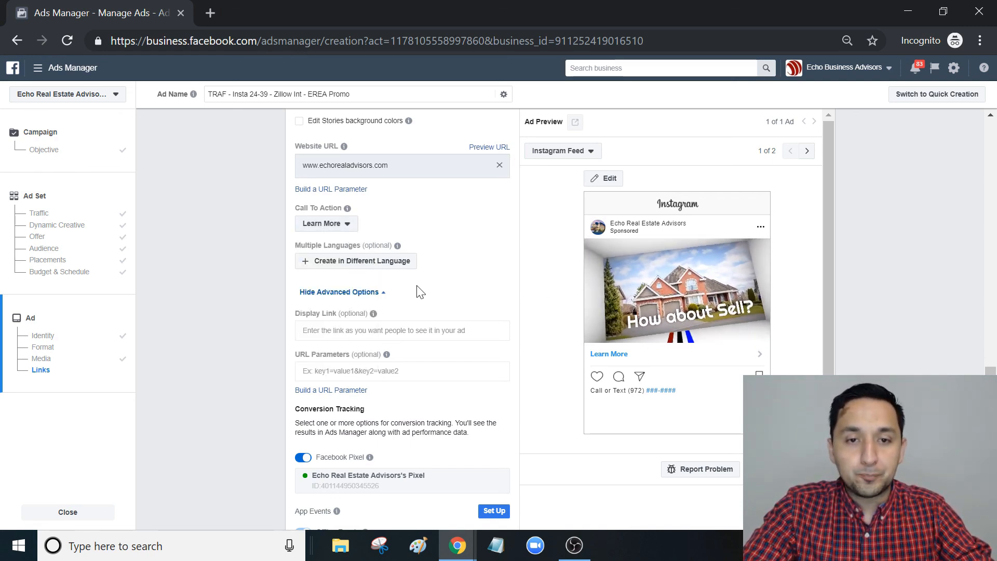
{"action": "scroll", "coordinate": [467, 234], "scroll_direction": "down", "scroll_amount": 2}
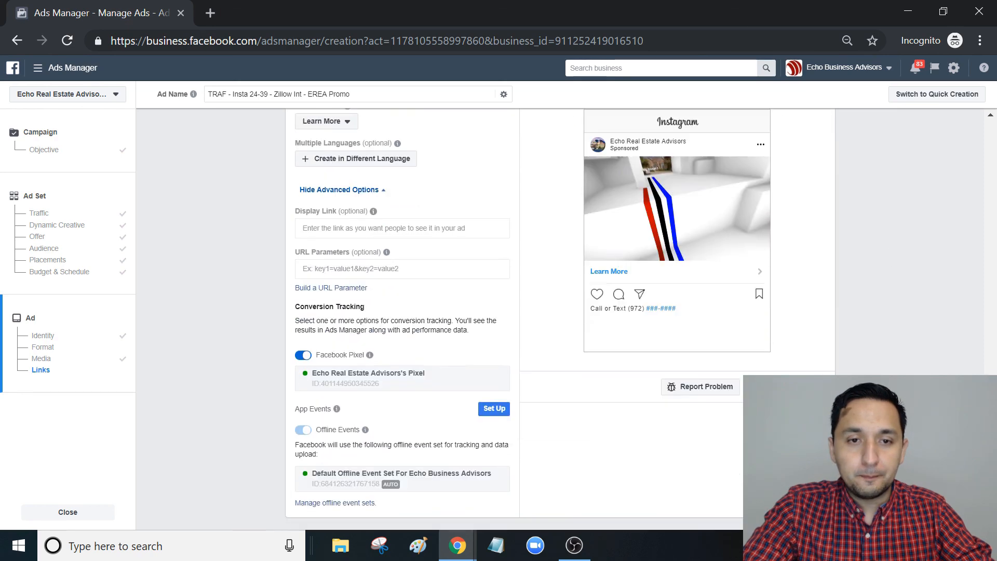
{"action": "mouse_move", "coordinate": [374, 211]}
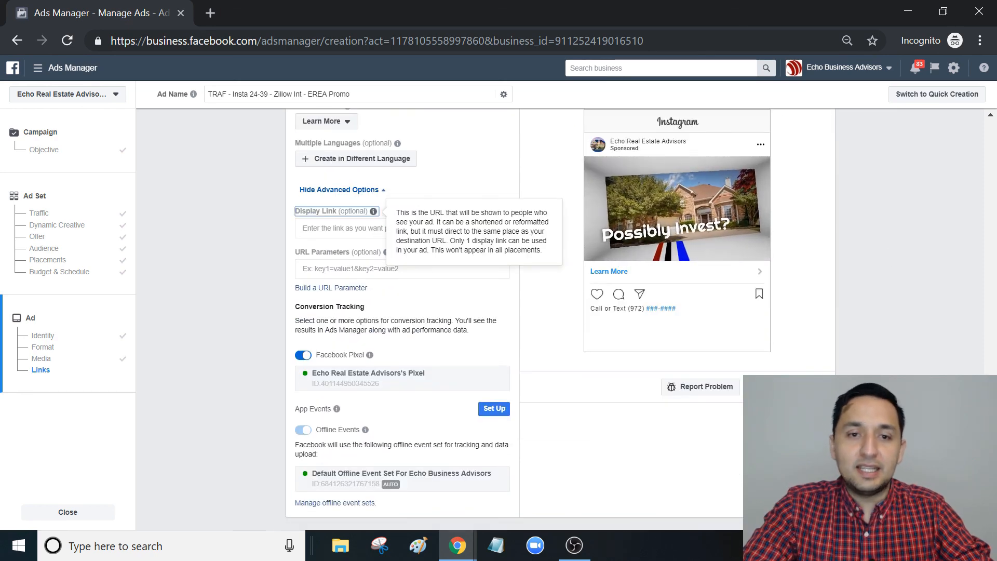
{"action": "left_click", "coordinate": [353, 228]}
{"action": "left_click", "coordinate": [342, 212]}
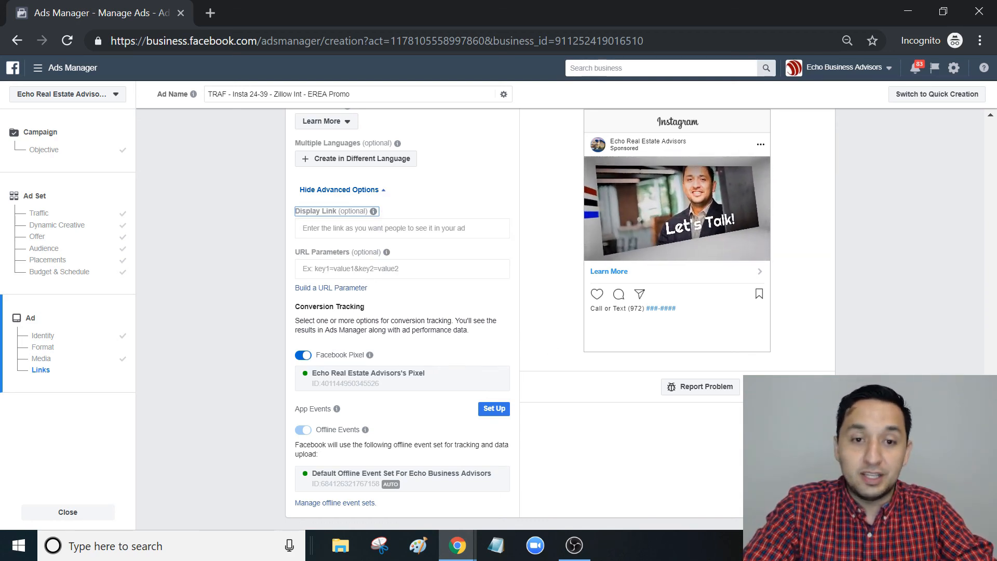
{"action": "scroll", "coordinate": [369, 313], "scroll_direction": "down", "scroll_amount": 1}
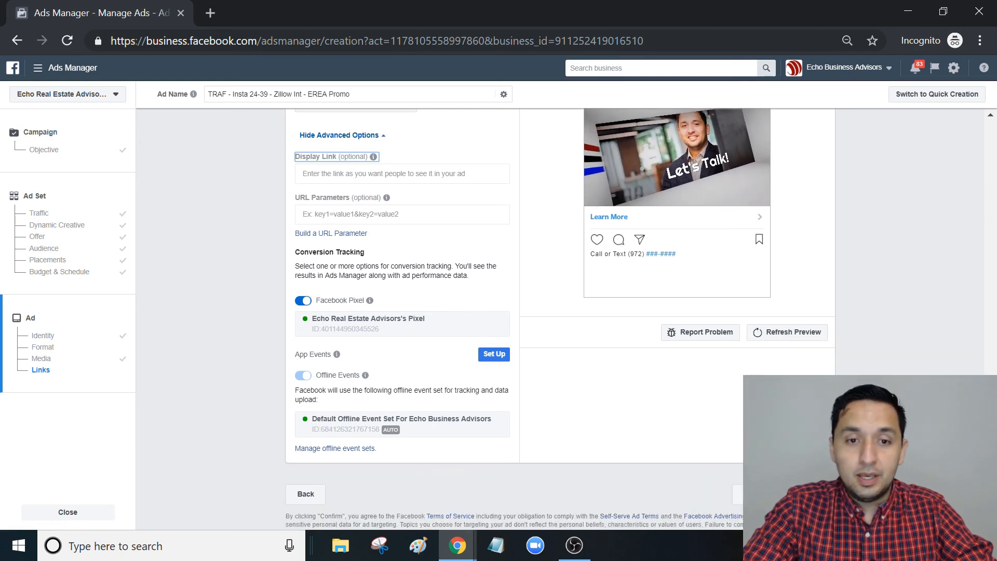